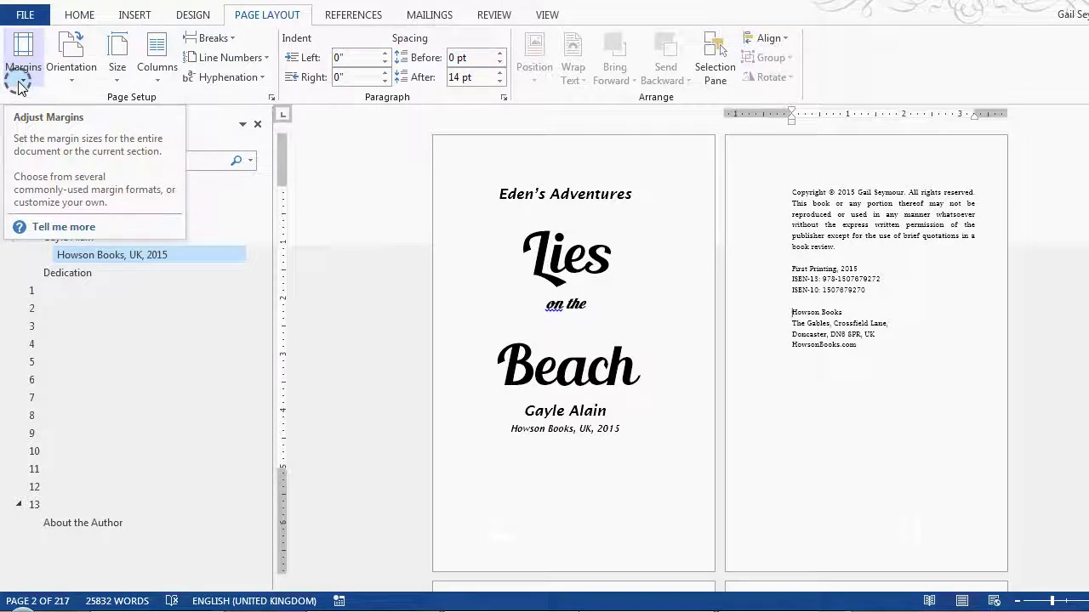
Turn on different odd and even pages and a different first page for this section's headers and footers
click(73, 16)
click(267, 17)
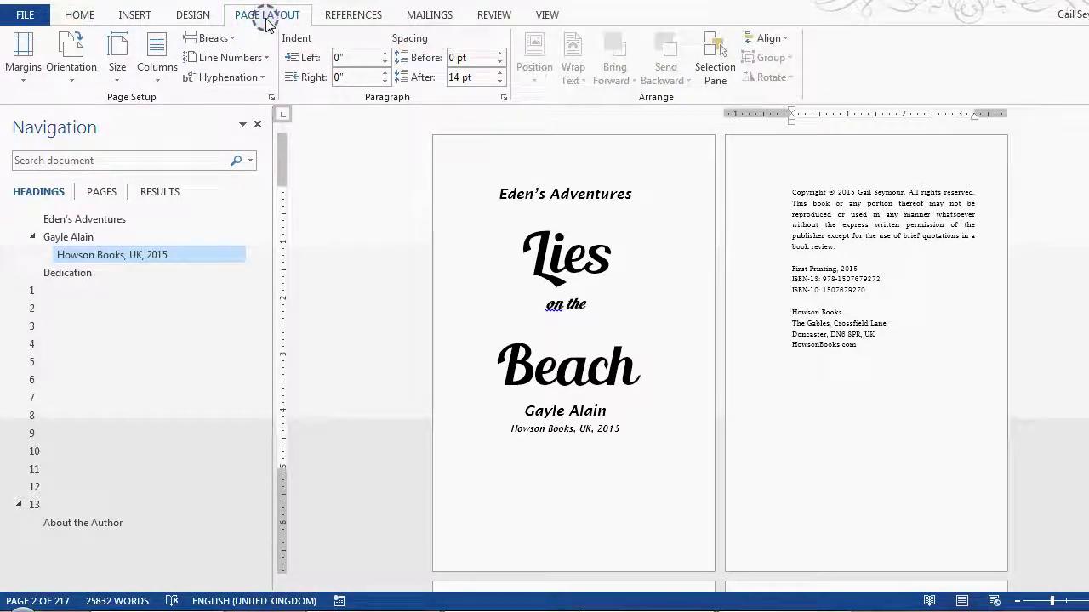
click(21, 82)
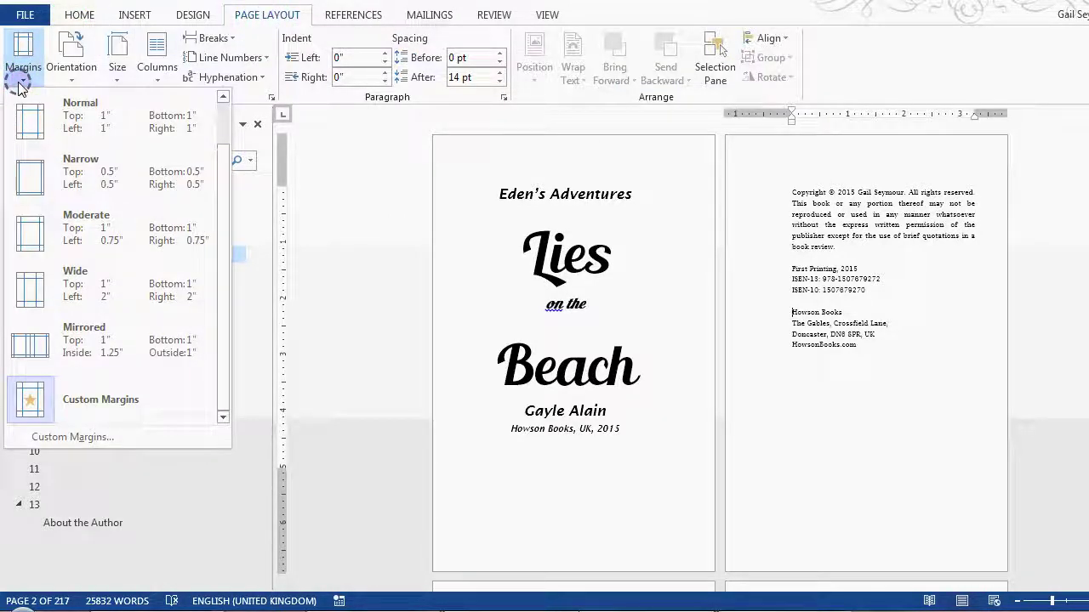
click(95, 437)
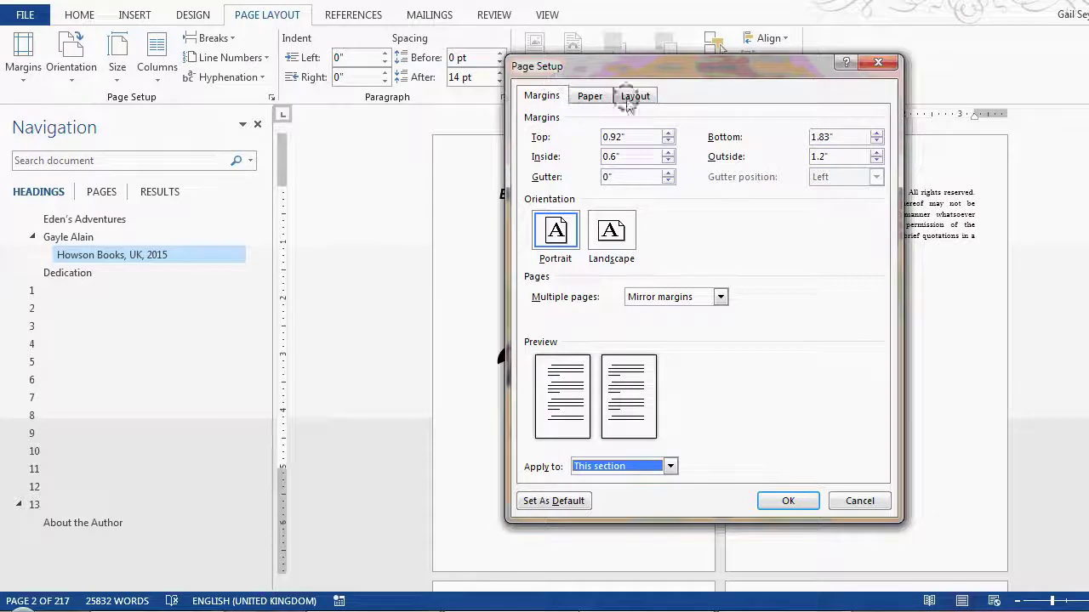
click(635, 97)
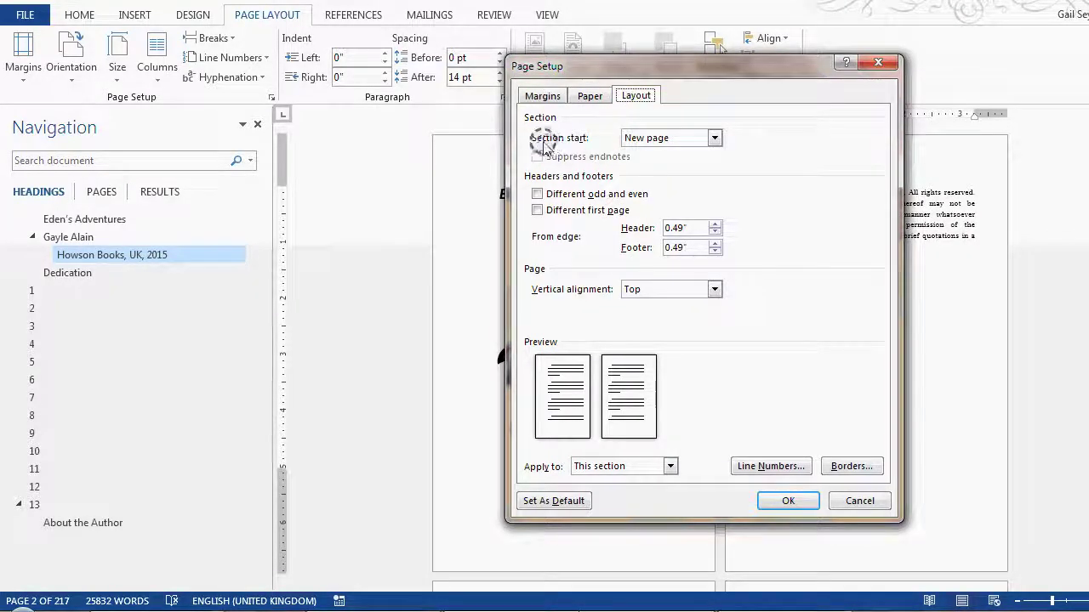
click(537, 194)
click(540, 210)
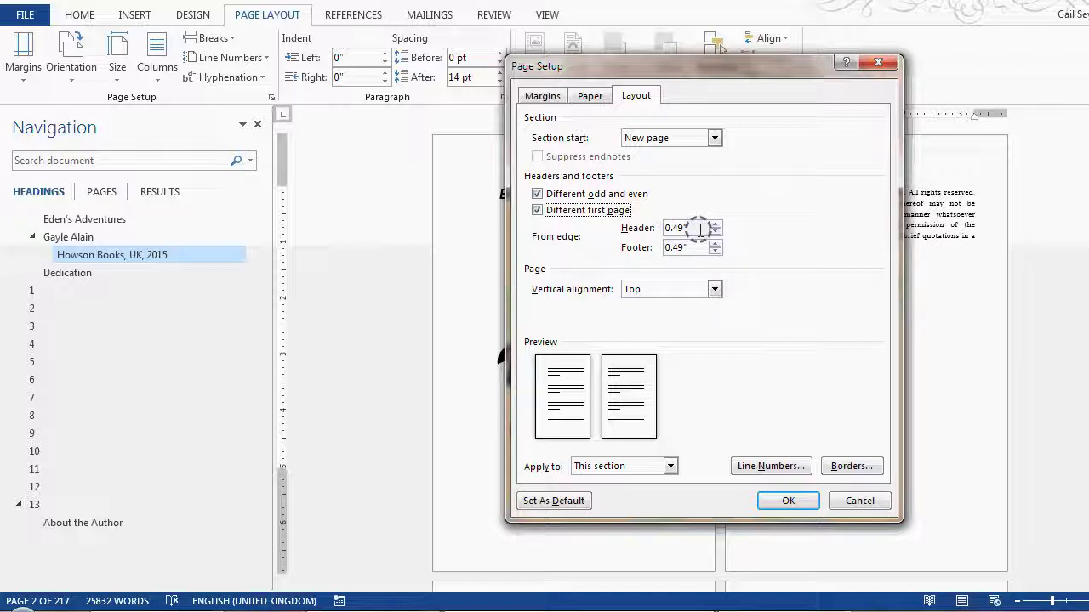
click(783, 501)
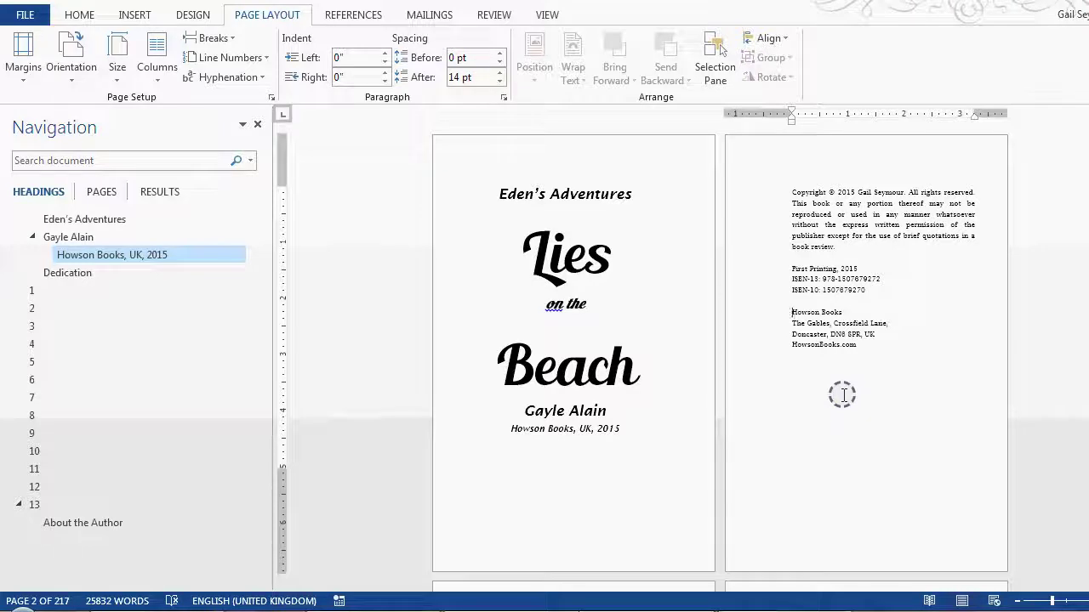
Check the Dedication row's recto/verso and display-page entries in the book parts crib sheet, and return to the manuscript
scroll(842, 395, down, 5)
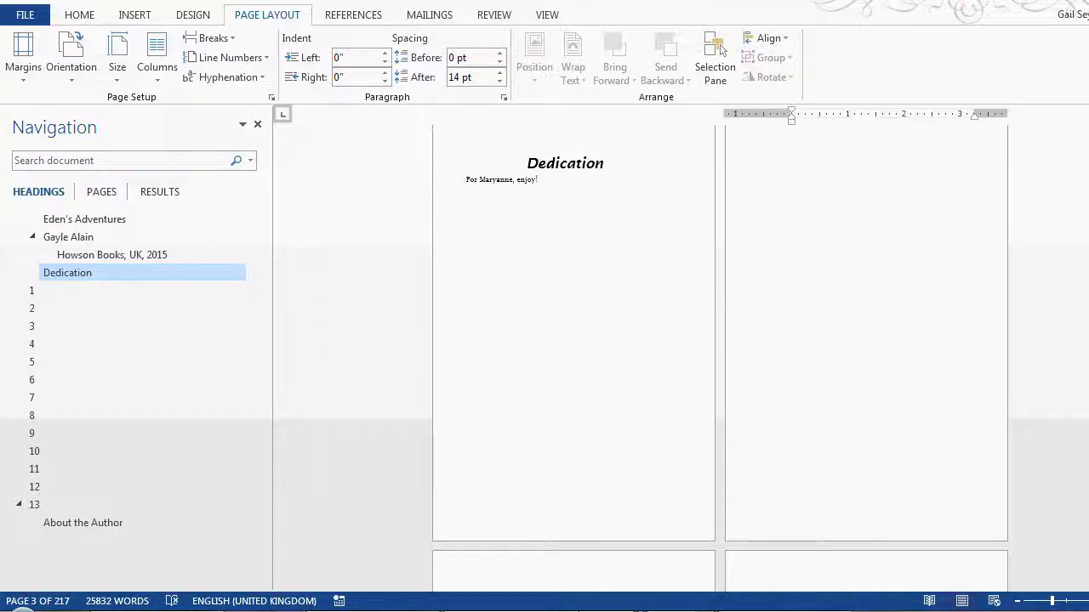
mouse_move(580, 610)
click(585, 507)
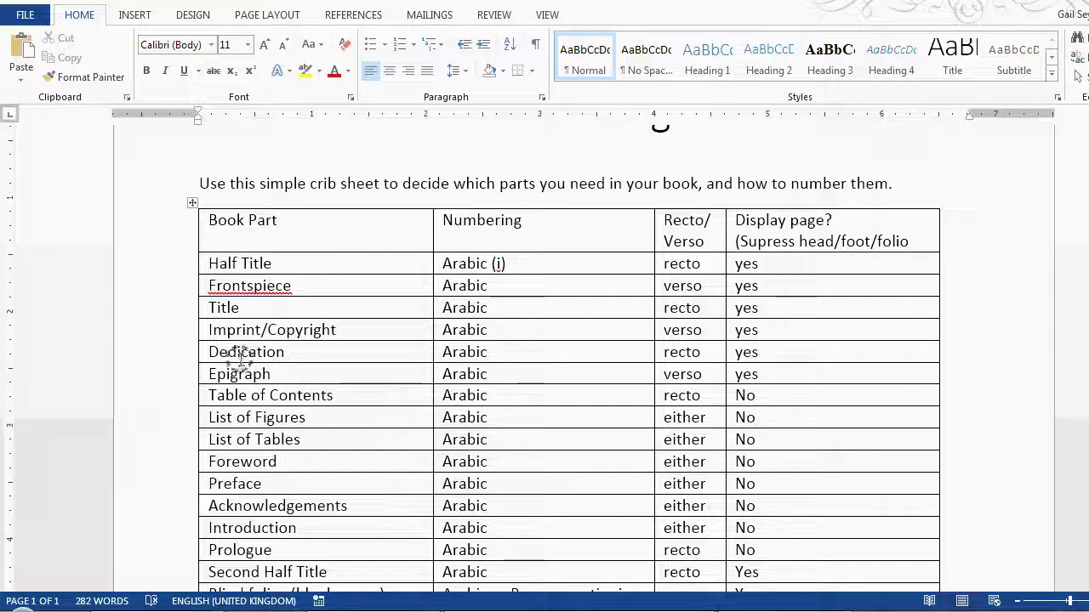
drag(757, 351, 707, 352)
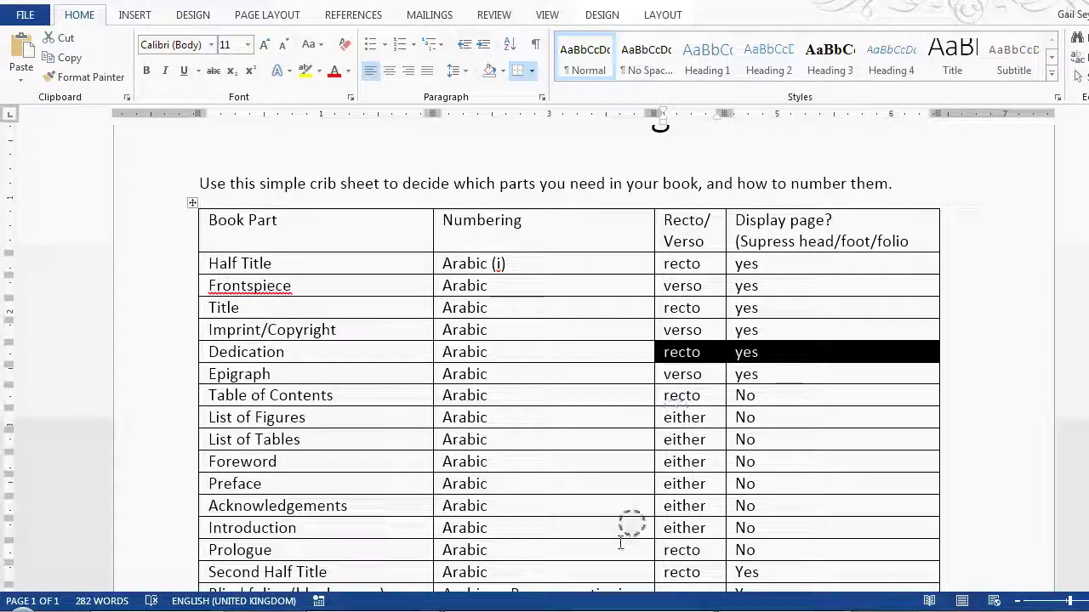
key(alt+Tab)
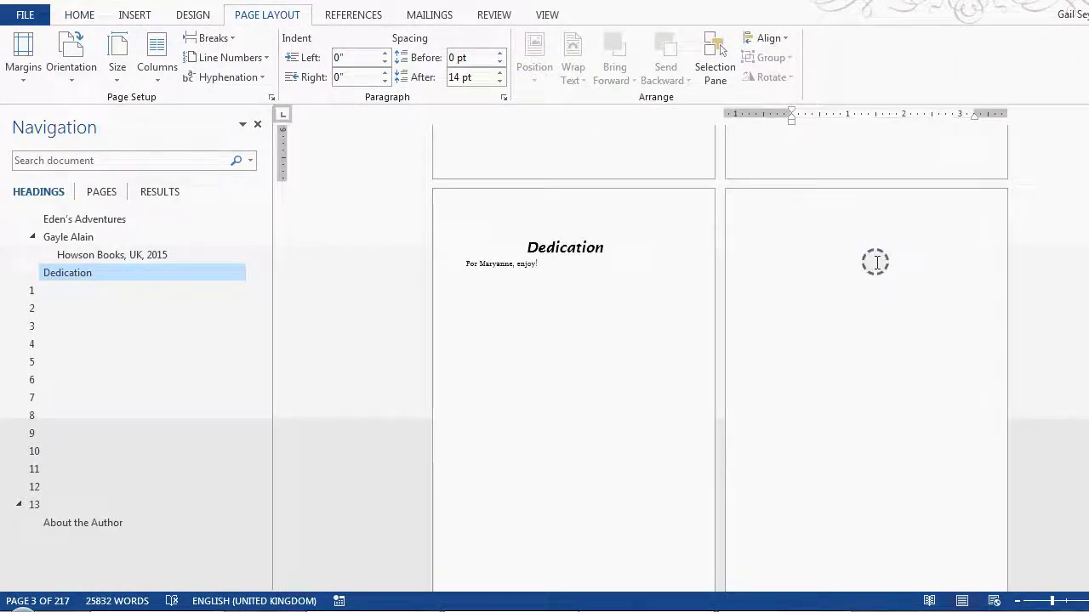
Open the footer of the Contents page for editing
scroll(875, 262, down, 6)
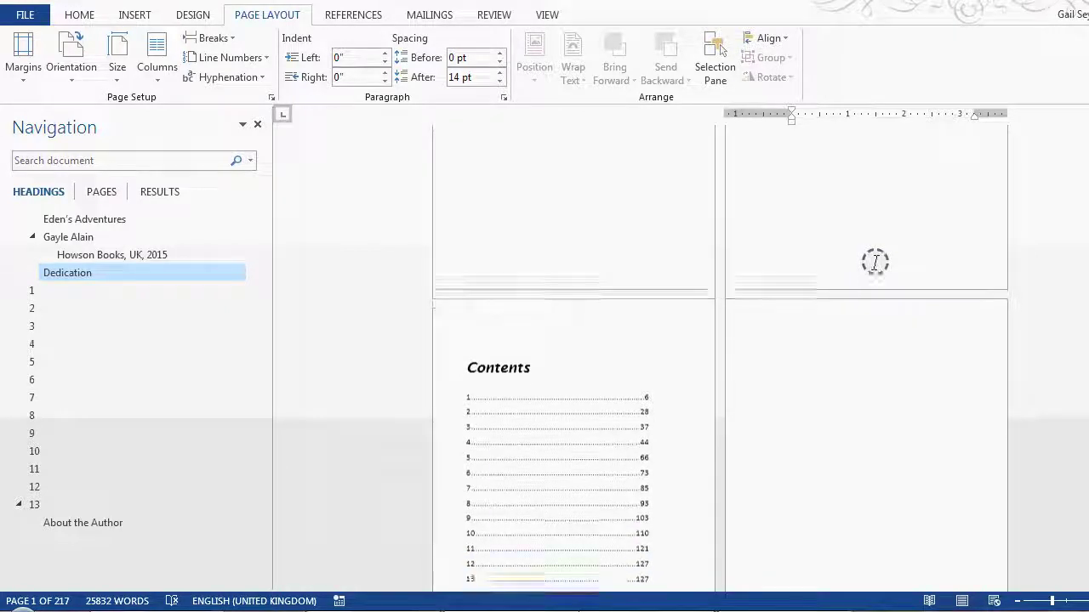
click(562, 428)
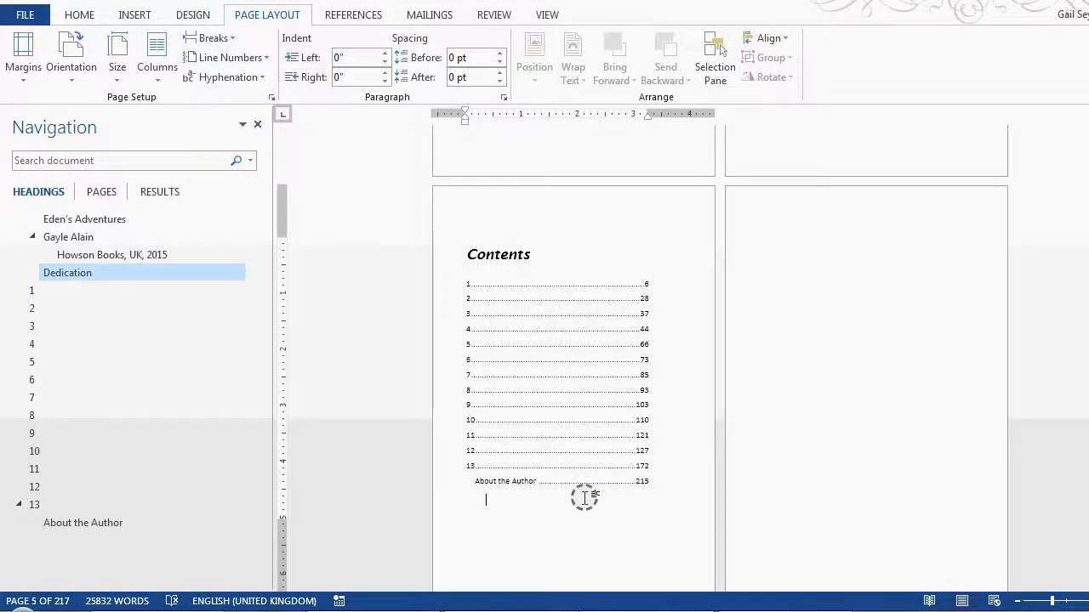
scroll(595, 460, down, 1)
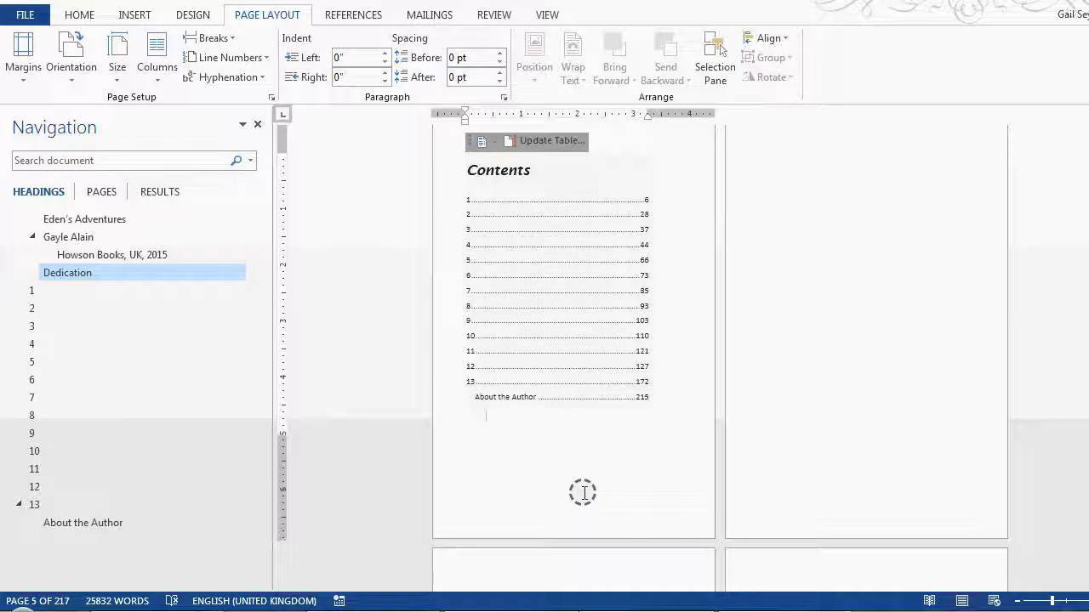
double_click(582, 493)
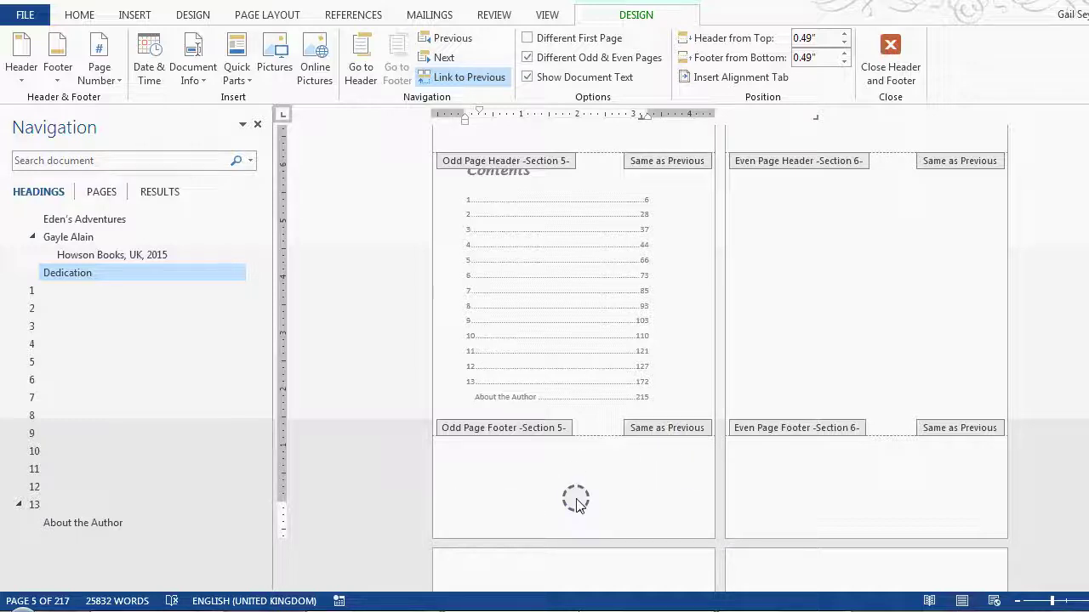
Try a Plain Number 2 page number at the bottom of the Contents page, check the earlier sections' footers, and undo the insertion
click(98, 72)
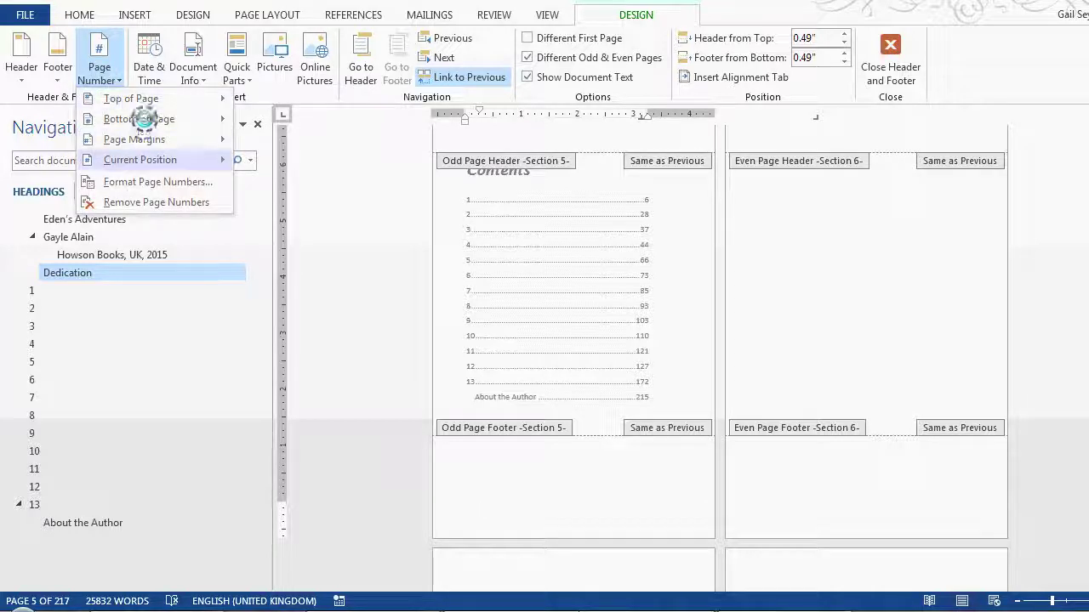
click(145, 119)
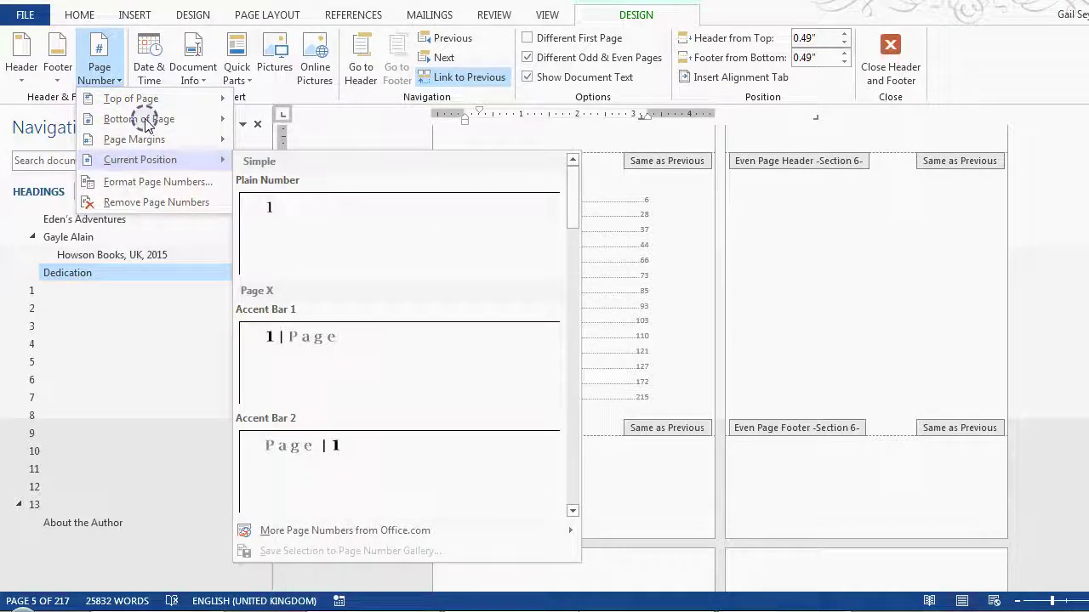
click(149, 120)
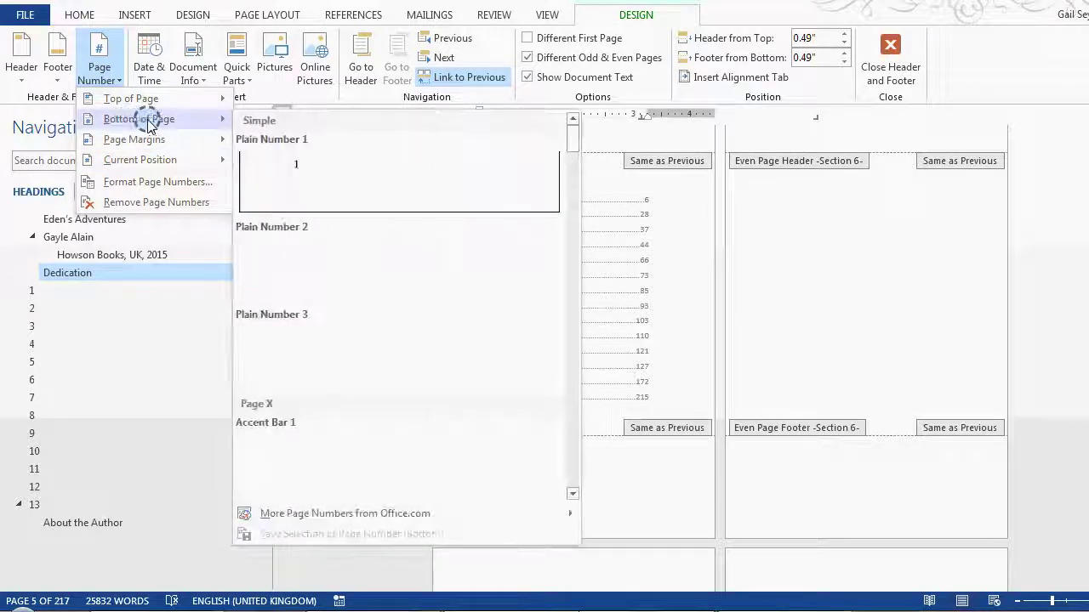
click(365, 260)
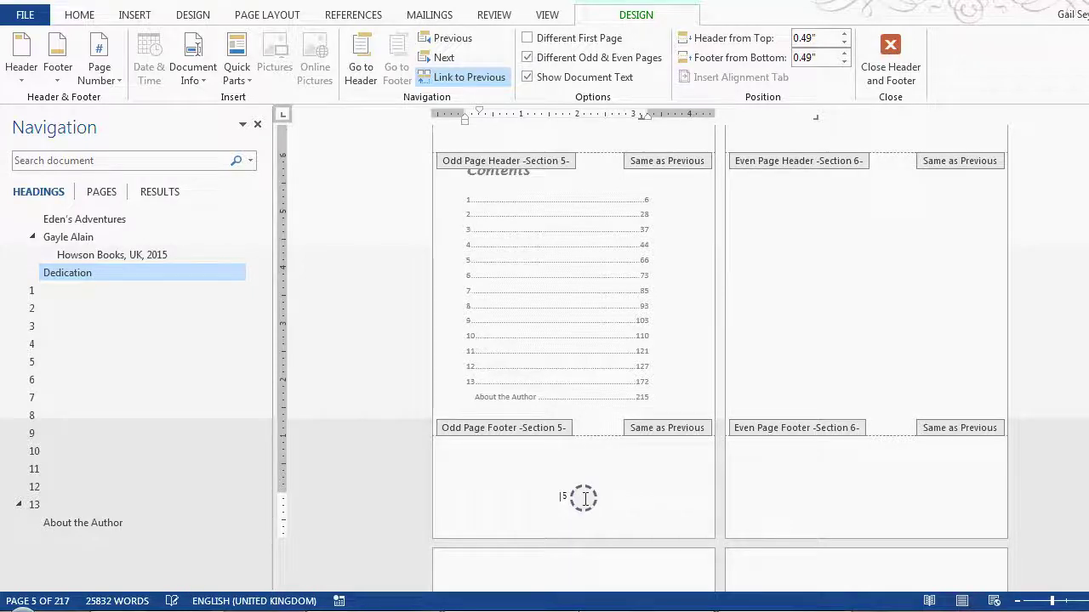
scroll(584, 500, up, 5)
scroll(583, 502, up, 3)
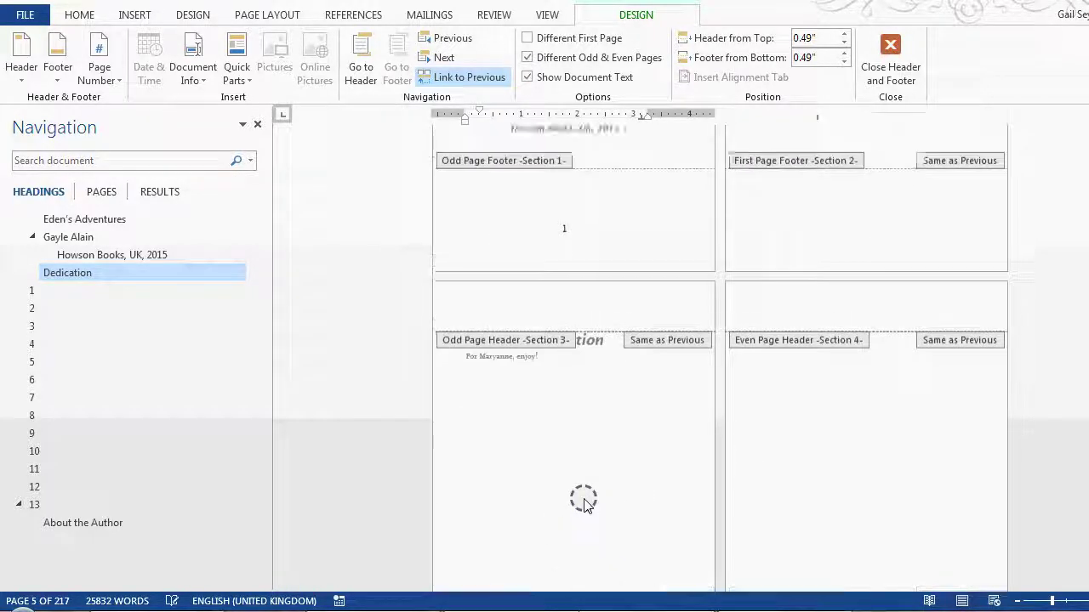
scroll(583, 501, down, 4)
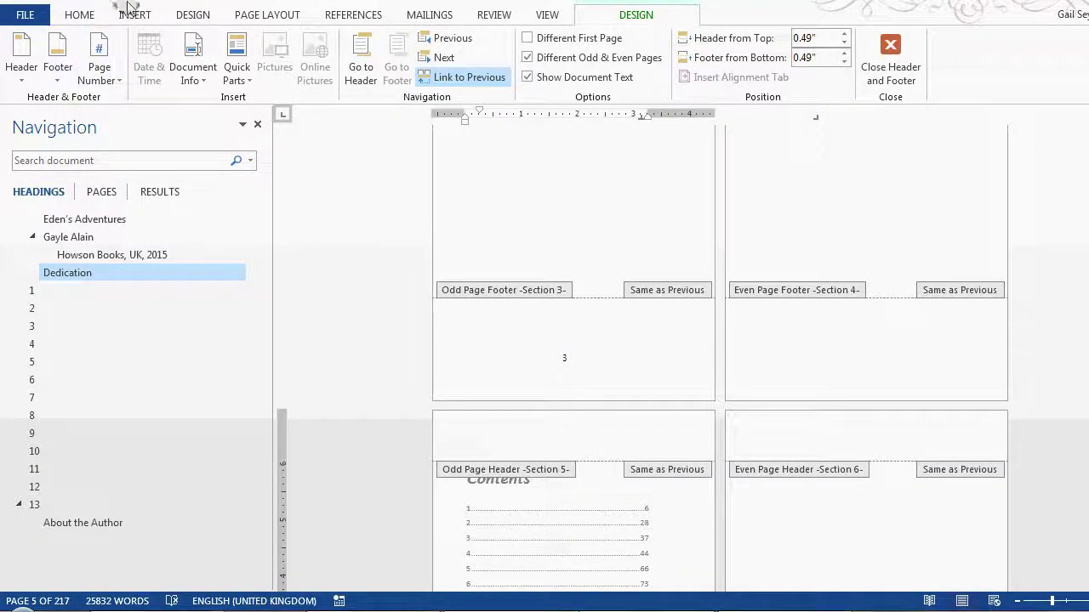
scroll(530, 272, down, 4)
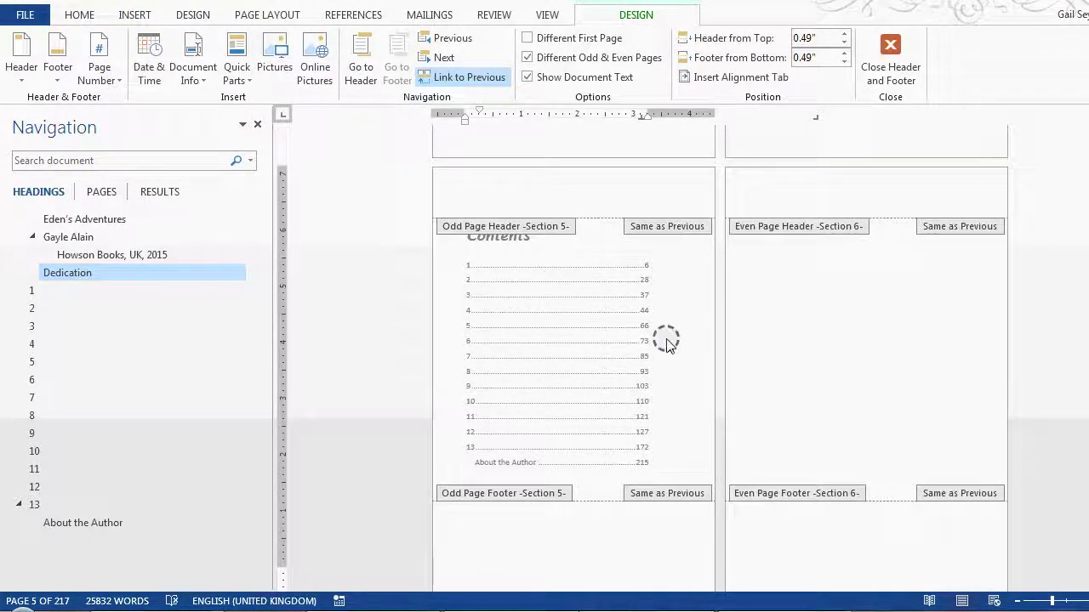
Unlink the Contents section's odd page footer from the previous section and insert a Plain Number 2 page number at the page bottom
scroll(643, 333, up, 1)
scroll(639, 335, up, 1)
scroll(621, 450, down, 3)
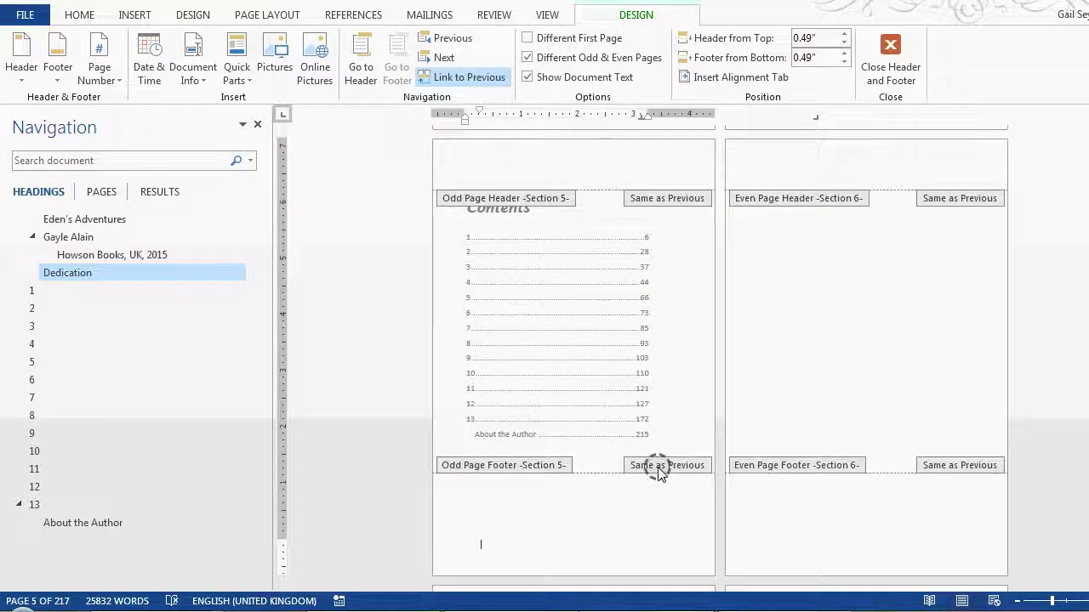
click(469, 78)
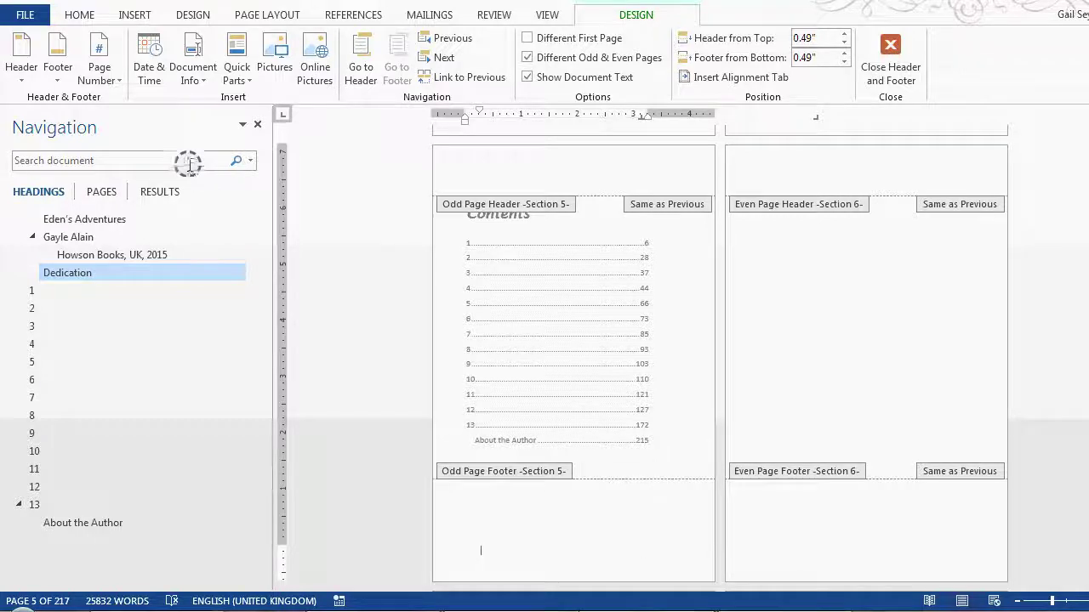
click(106, 89)
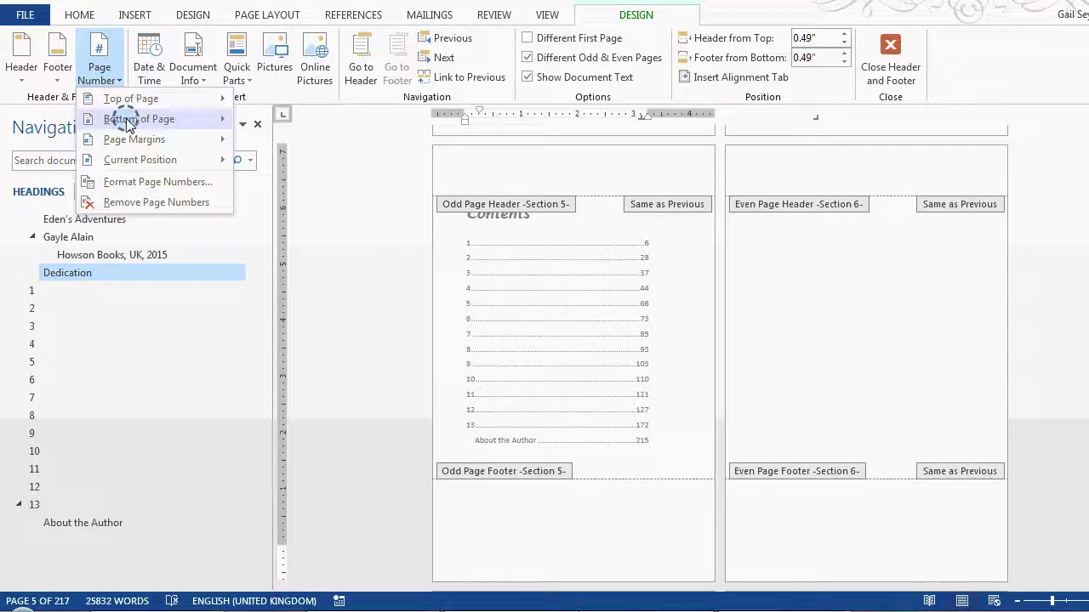
mouse_move(128, 125)
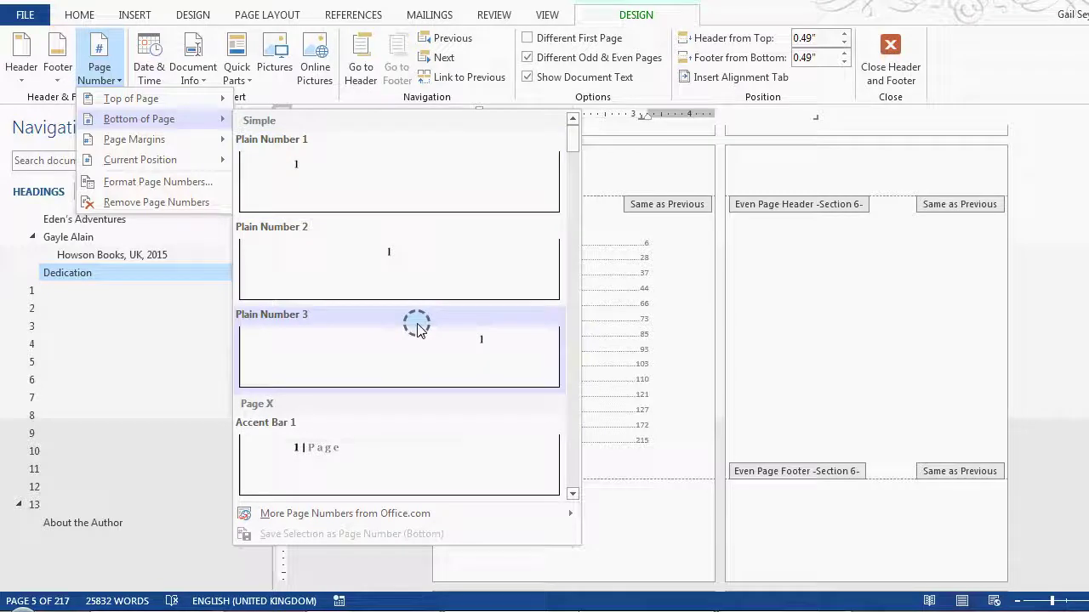
click(376, 260)
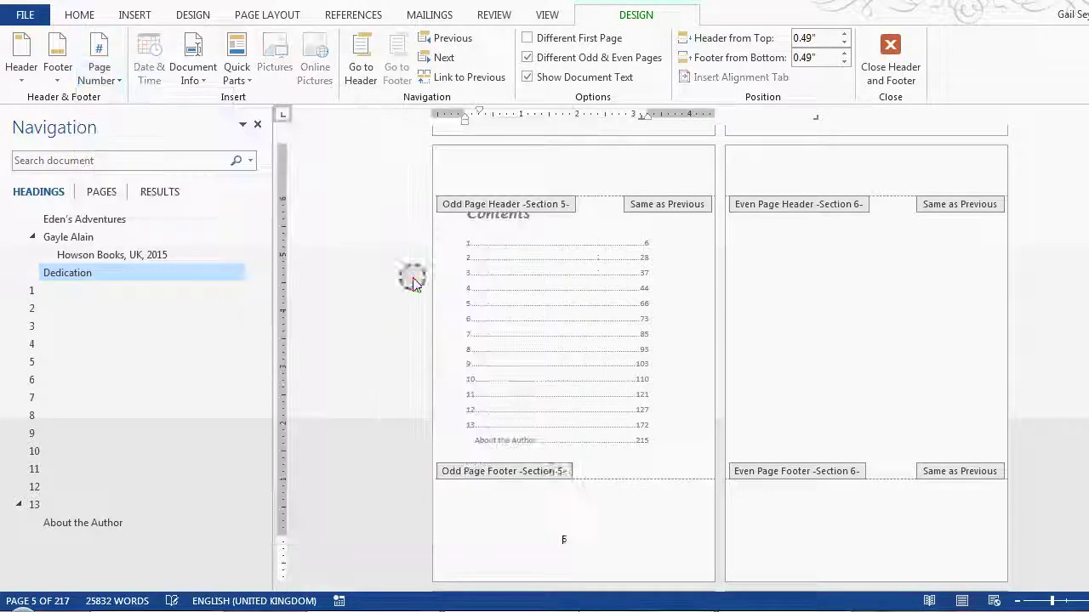
Change the number format of the Contents page's footer page number field to lowercase Roman numerals (i, ii, iii)
scroll(611, 508, down, 3)
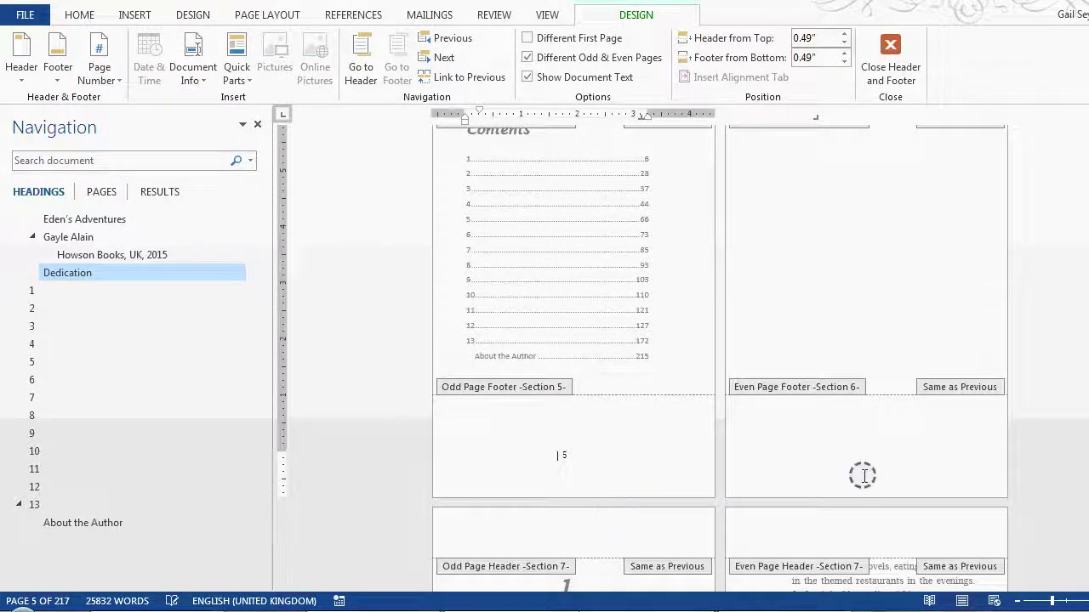
scroll(816, 473, down, 2)
scroll(817, 473, down, 10)
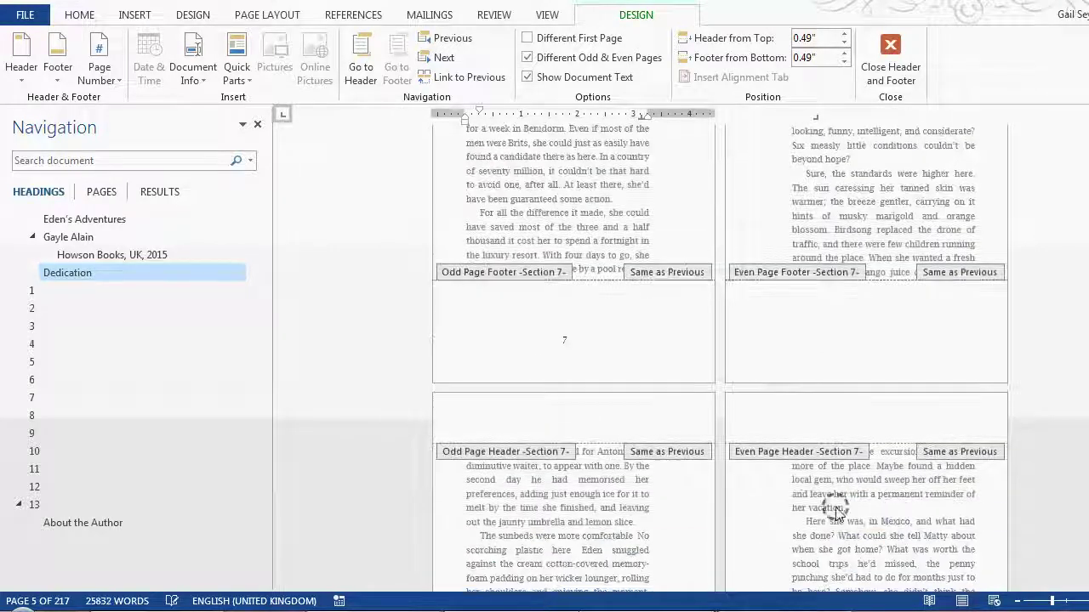
scroll(748, 409, up, 15)
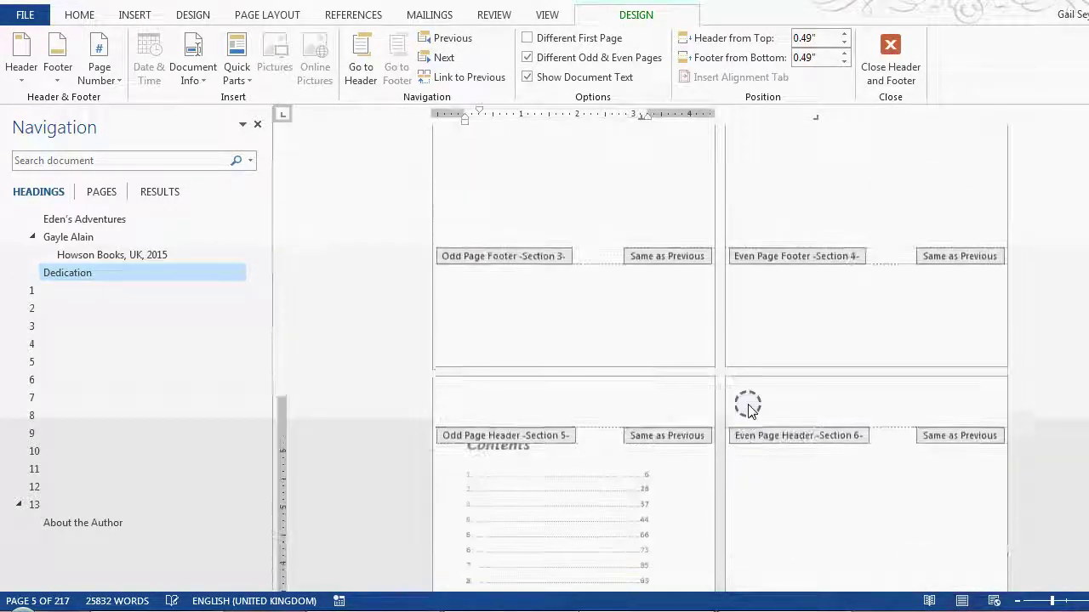
scroll(748, 409, down, 10)
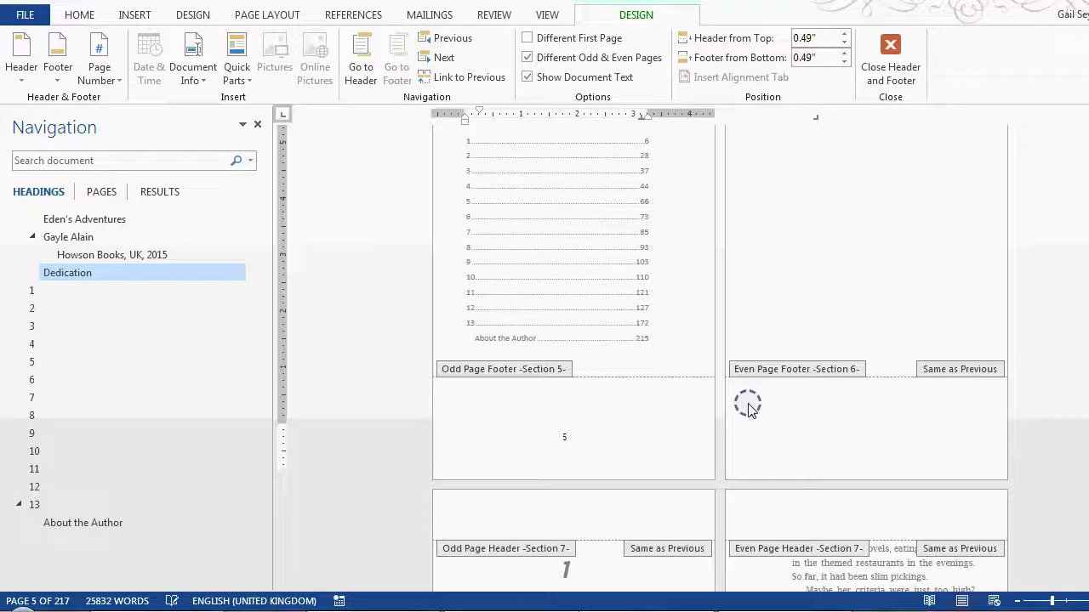
double_click(569, 432)
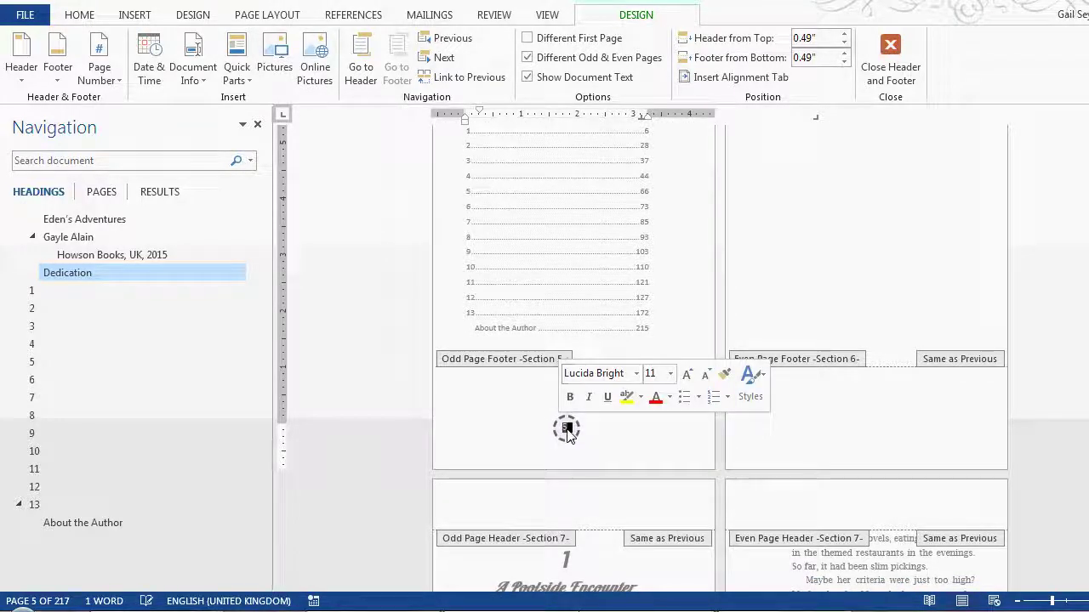
right_click(566, 431)
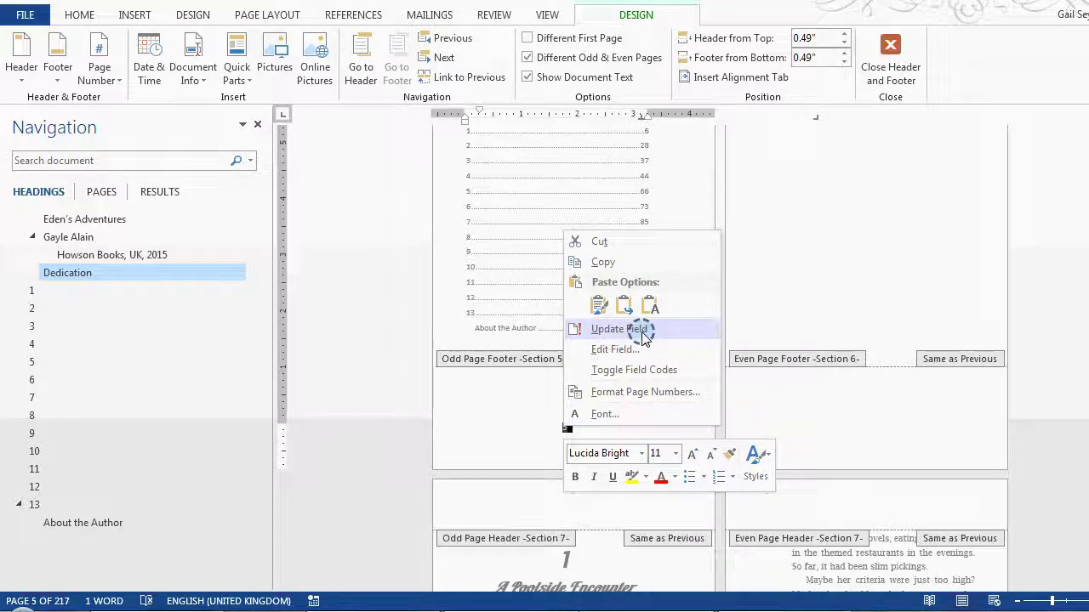
click(627, 349)
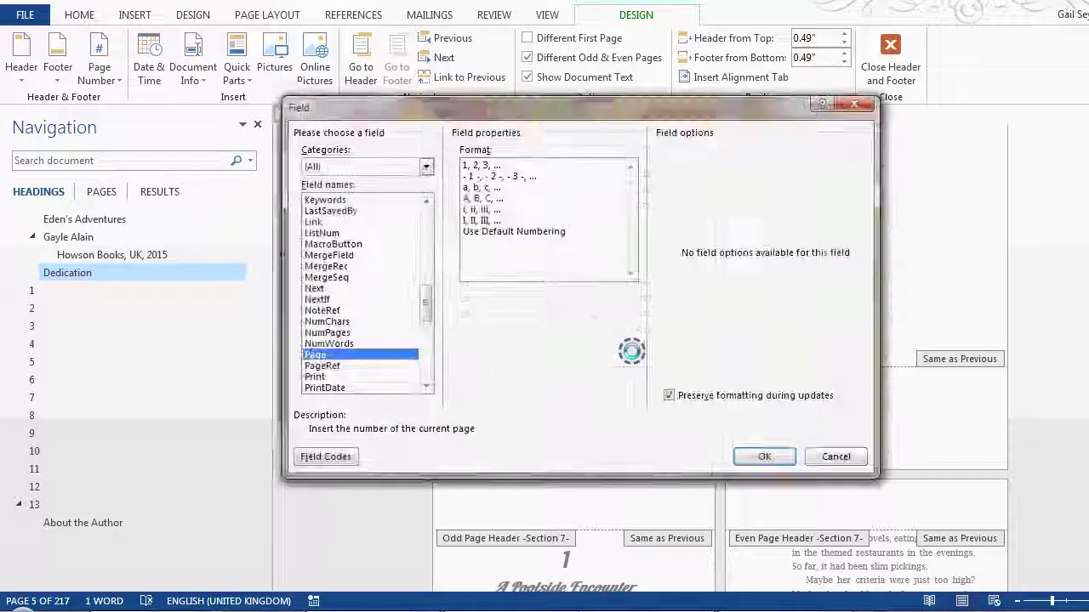
click(484, 210)
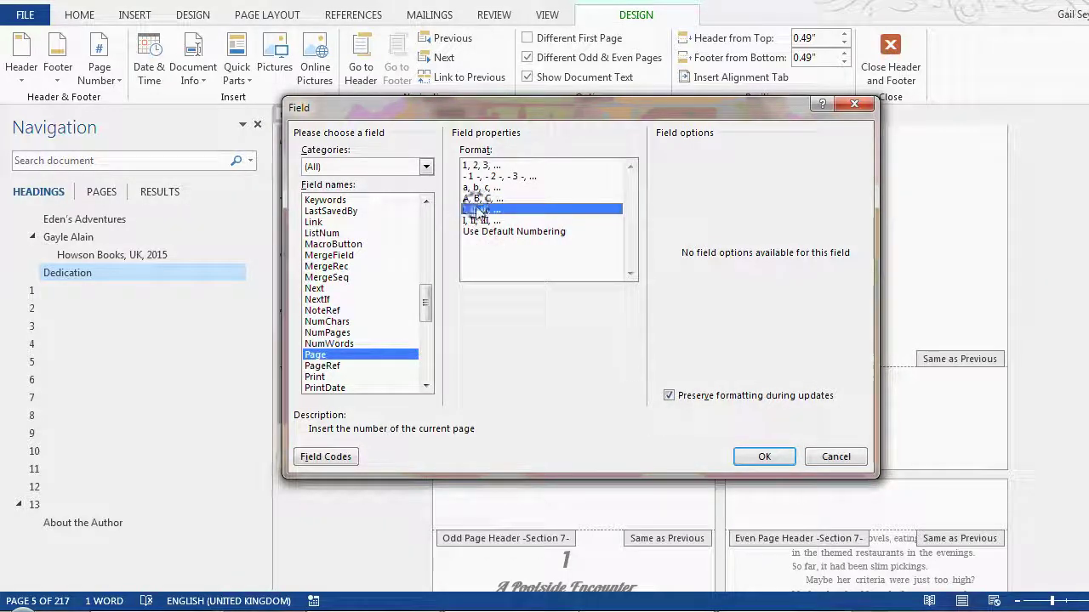
click(765, 457)
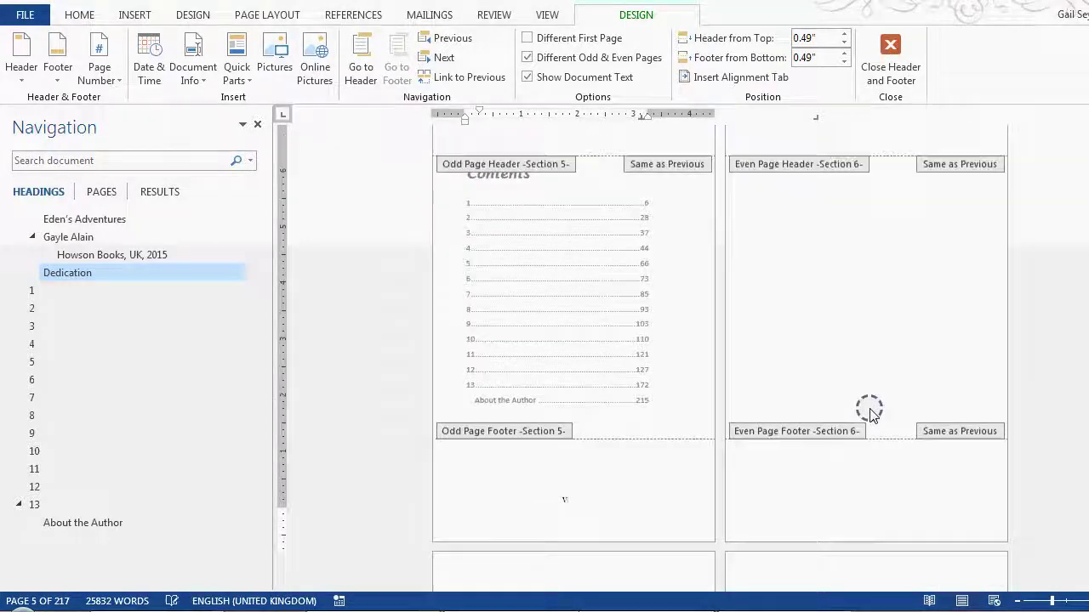
Unlink the odd page footer of the Chapter 1 section (Section 7) from the previous section
scroll(916, 477, down, 16)
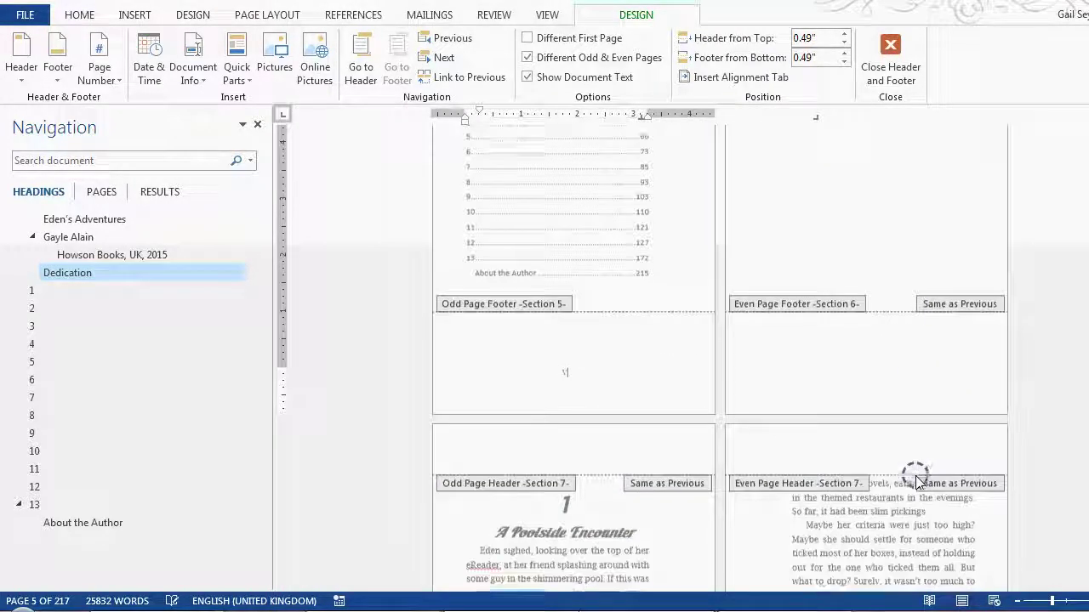
scroll(916, 477, down, 2)
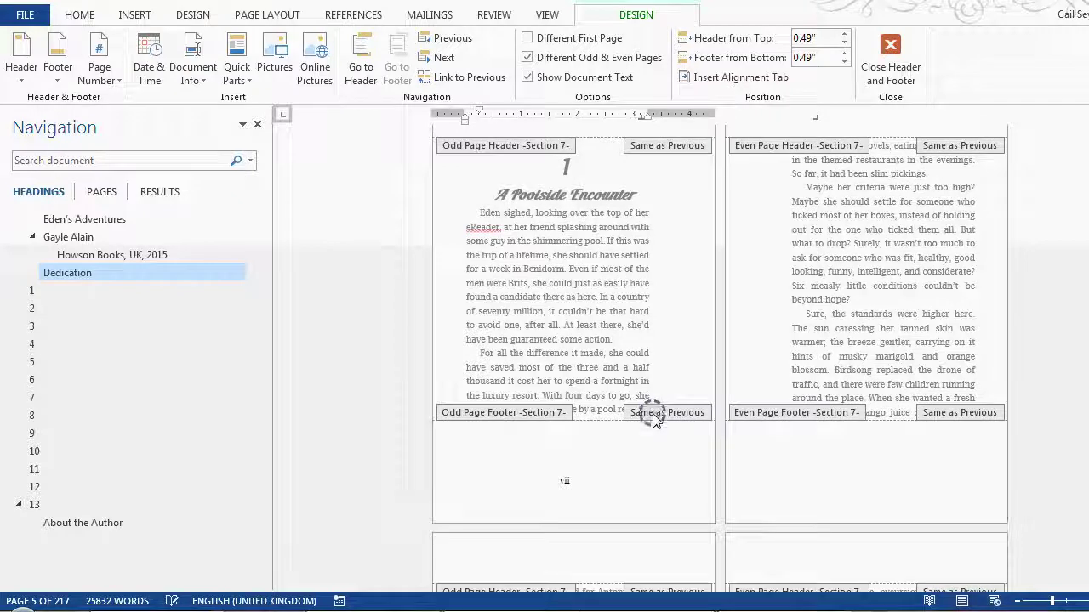
scroll(646, 448, down, 3)
scroll(647, 447, down, 1)
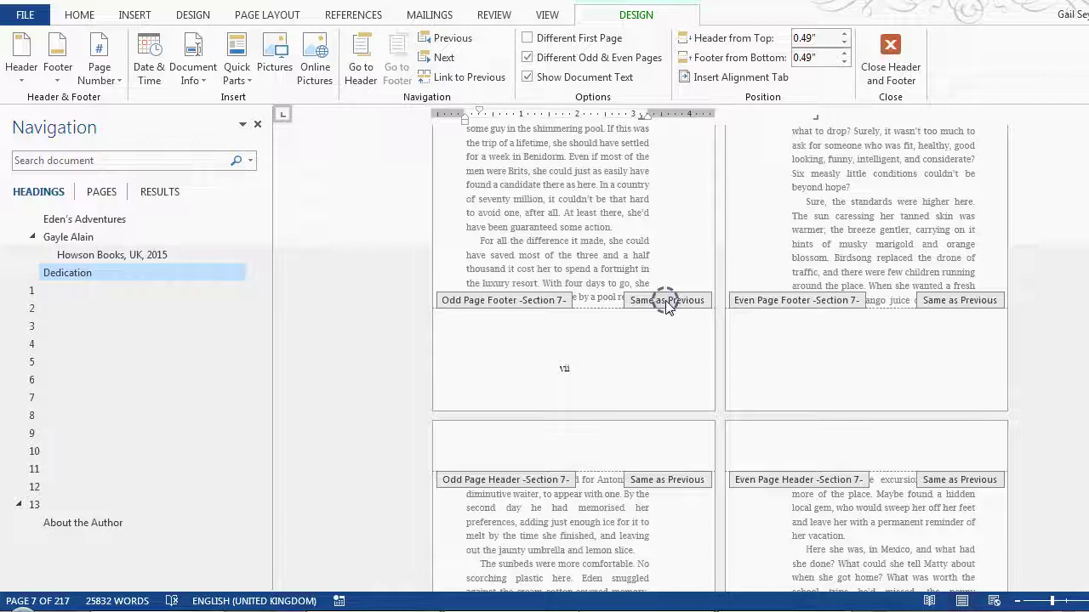
click(666, 306)
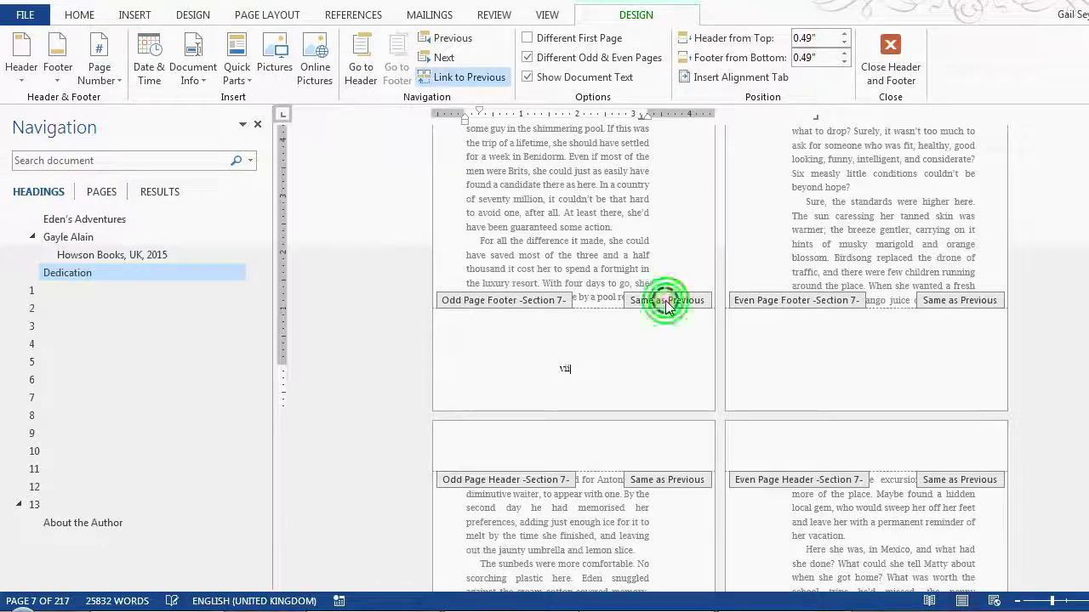
click(498, 81)
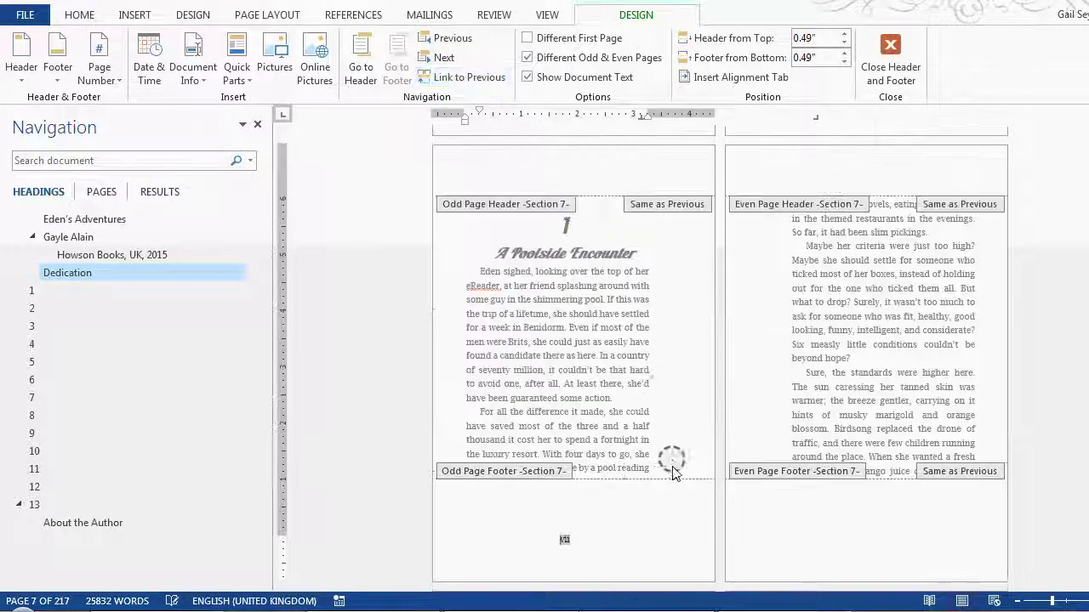
Change the page number field in Chapter 1's odd page footer to the 1, 2, 3 format by editing the field
scroll(579, 464, down, 2)
right_click(560, 428)
click(573, 434)
right_click(568, 433)
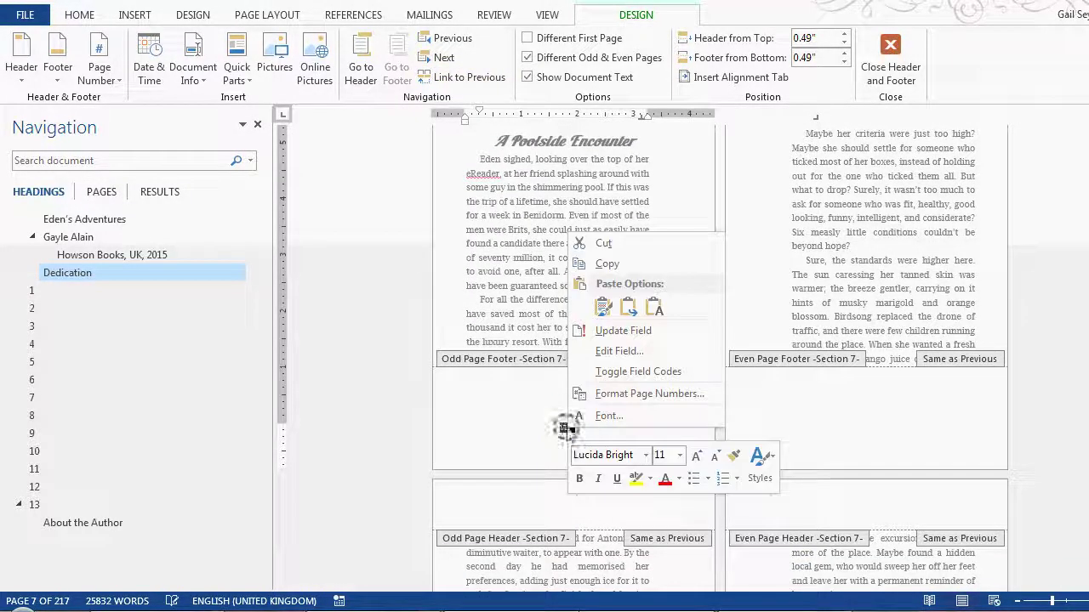
click(628, 352)
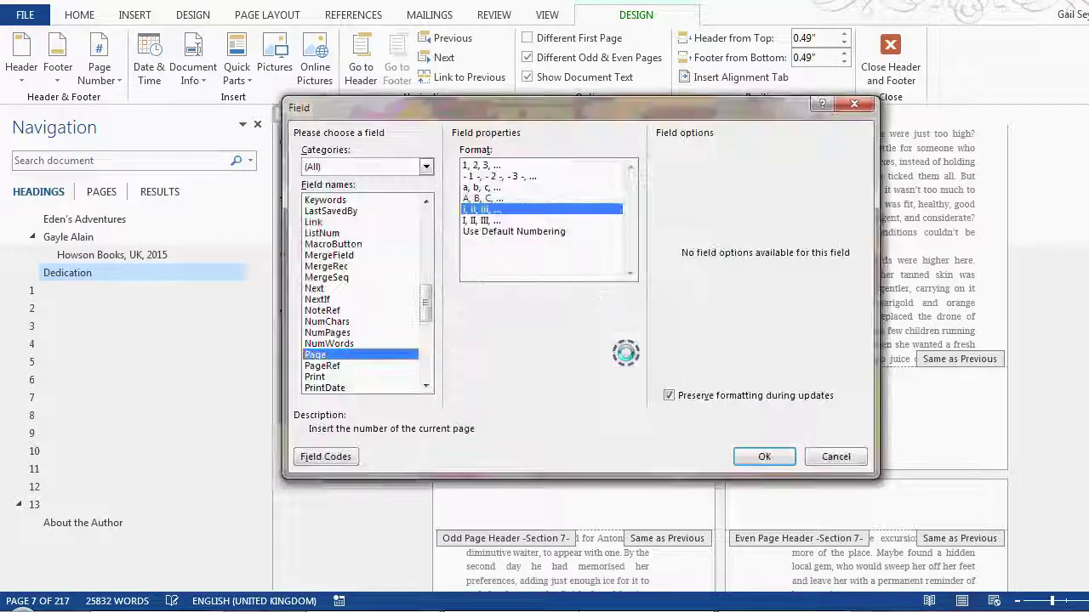
click(477, 166)
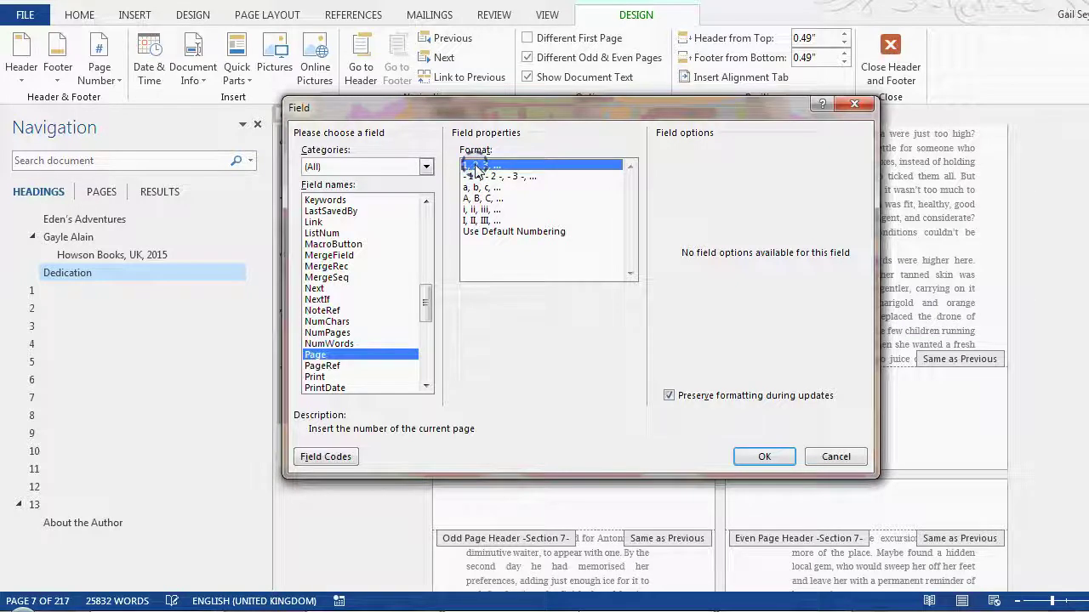
click(762, 459)
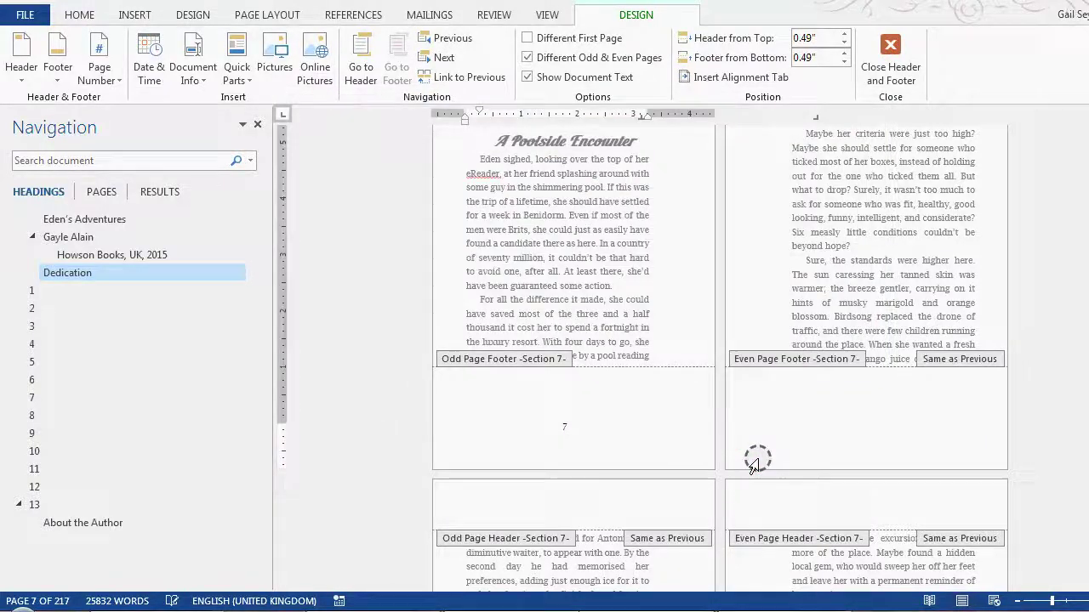
Format the Chapter 1 section's page numbers as 1, 2, 3 and start the numbering at 1
click(558, 431)
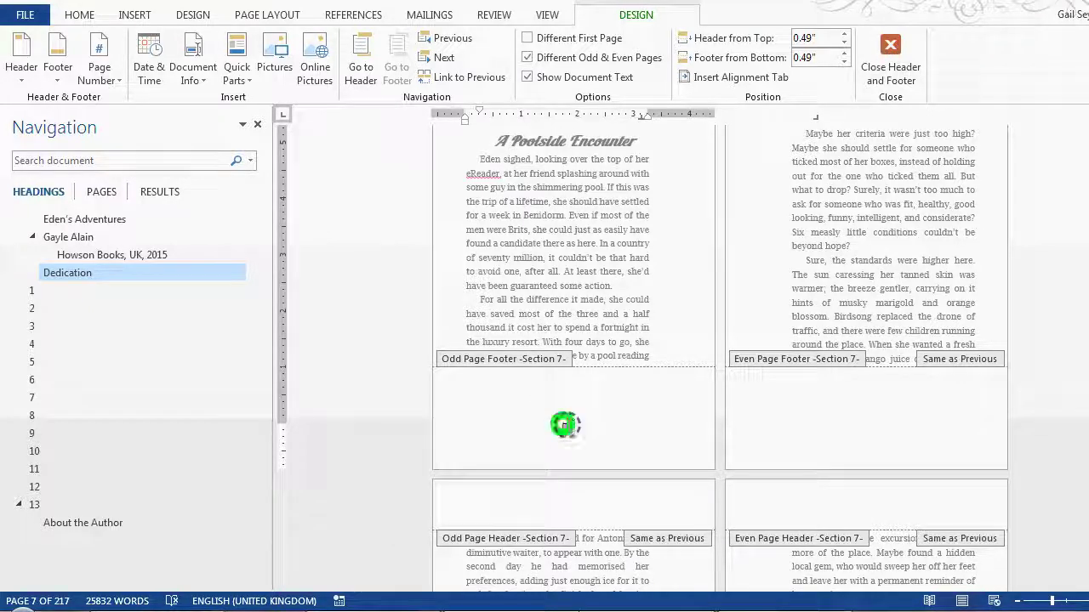
right_click(564, 425)
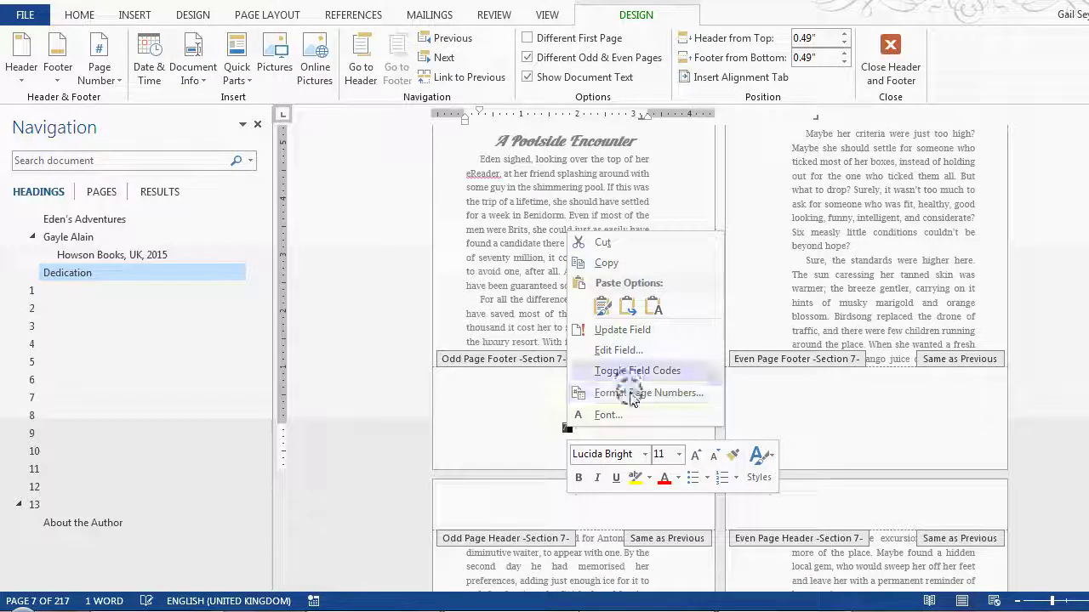
click(631, 392)
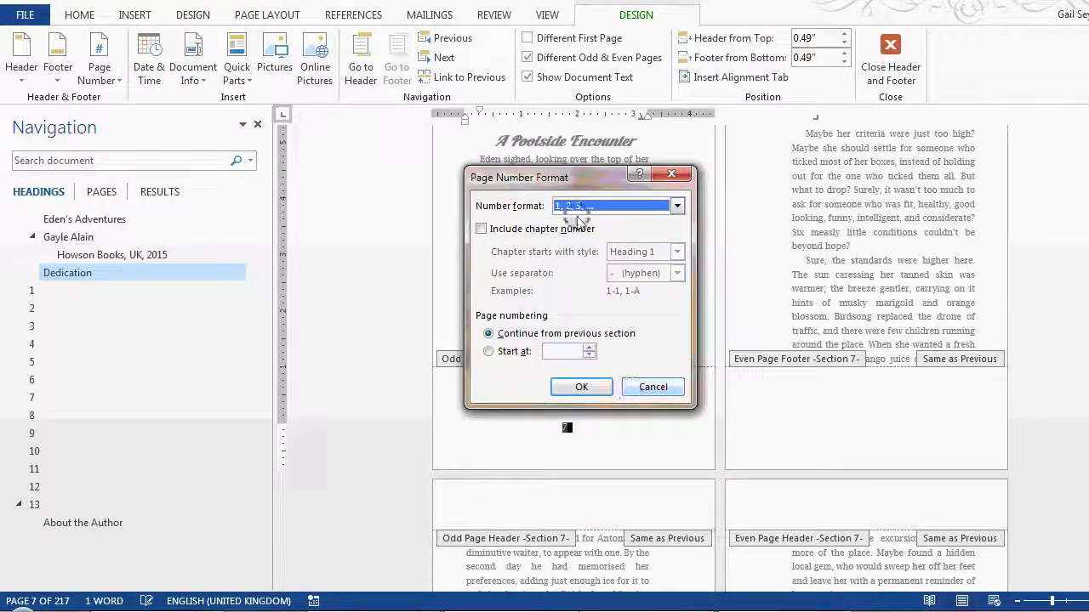
click(677, 209)
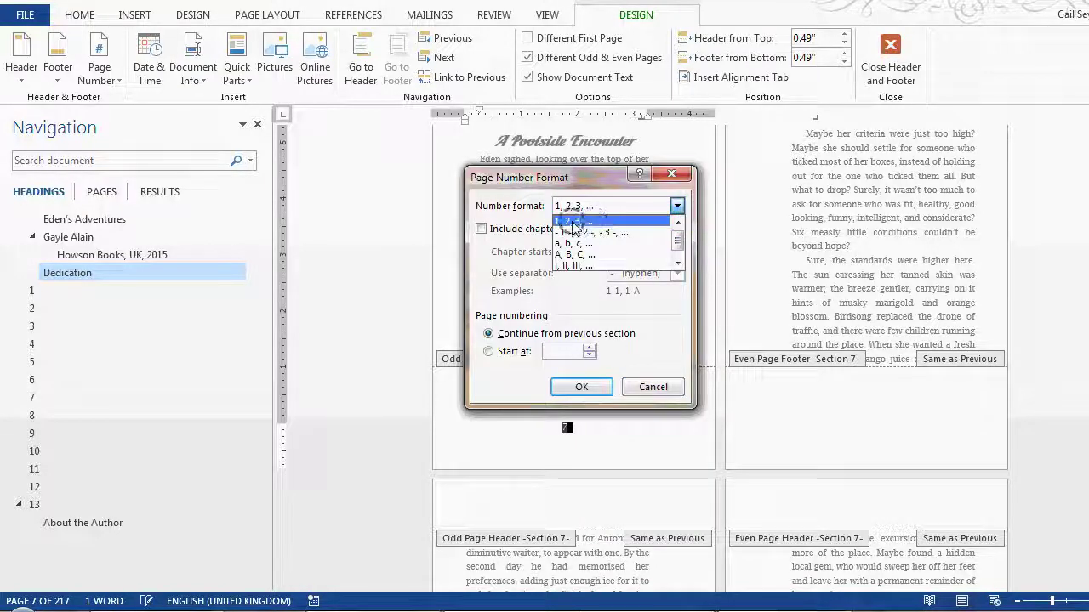
click(572, 223)
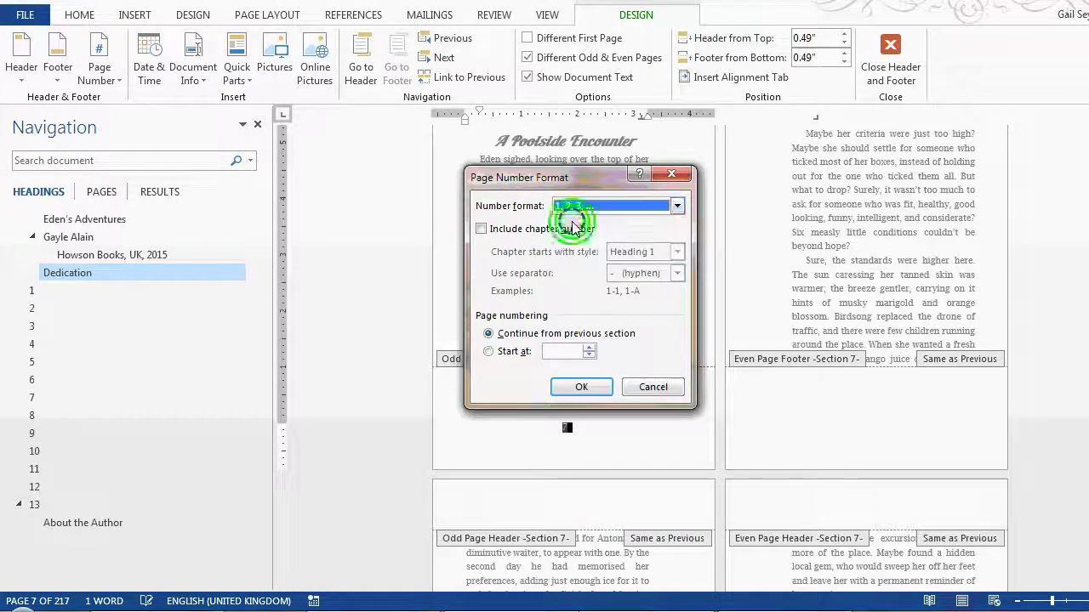
click(551, 358)
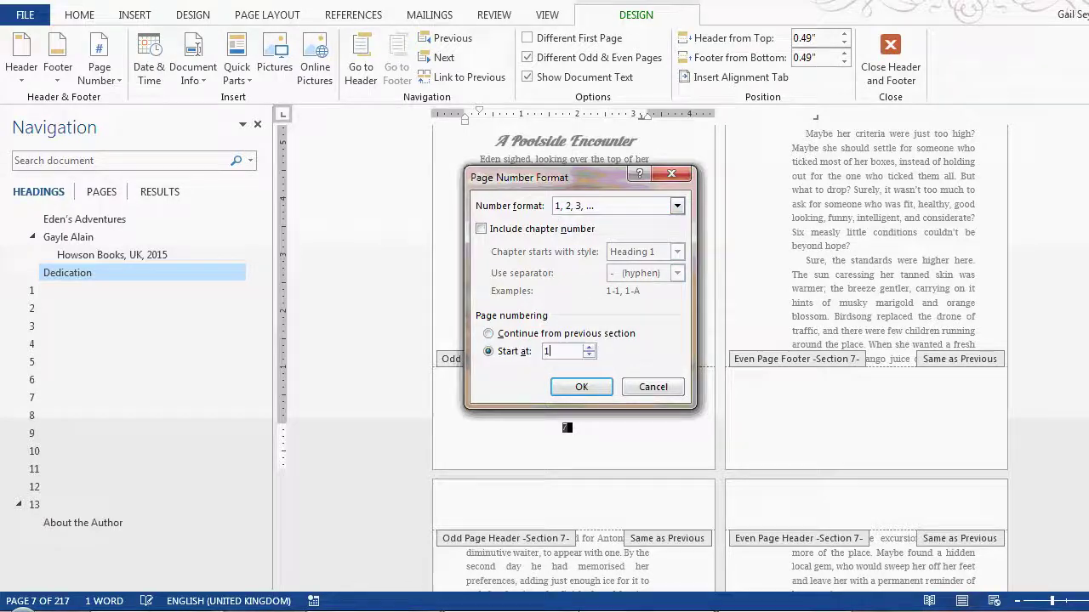
click(593, 387)
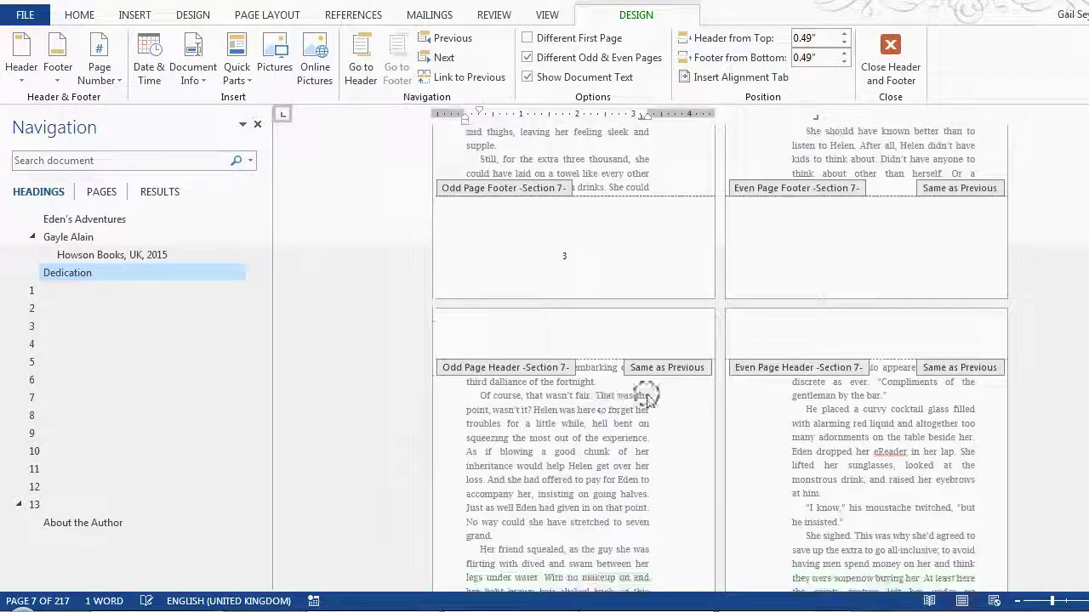
Unlink the Chapter 1 section's even page footer from the previous section and insert a Plain Number 2 page number at the page bottom
click(897, 272)
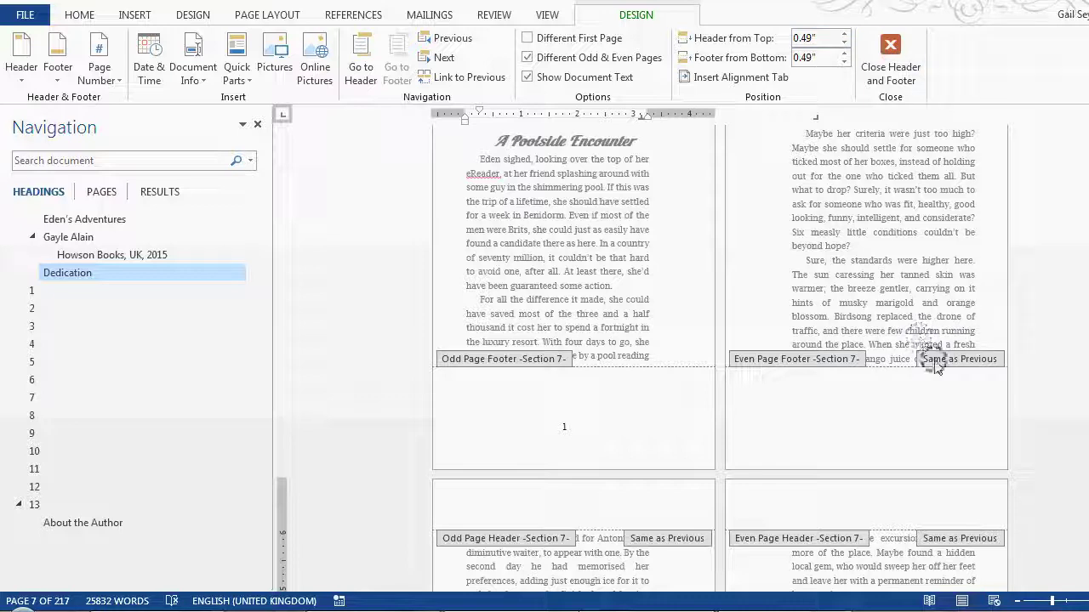
click(863, 414)
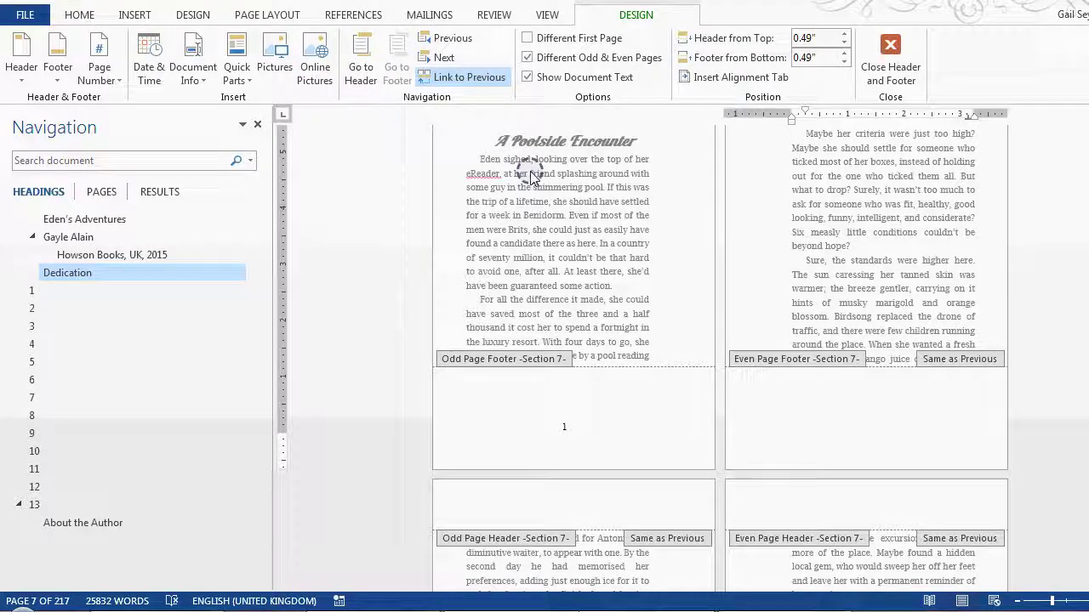
click(459, 79)
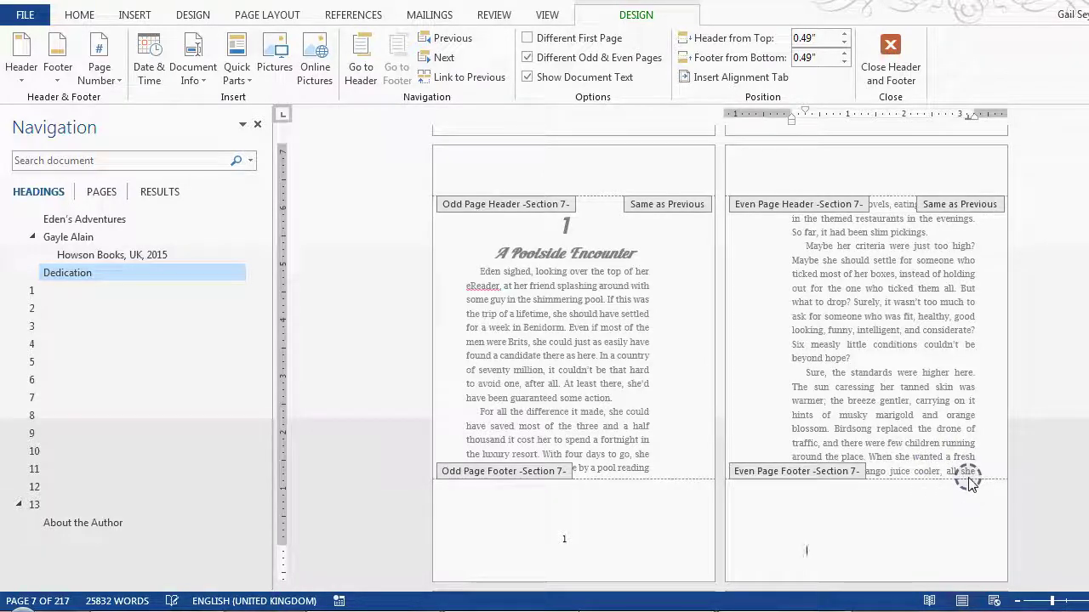
click(99, 73)
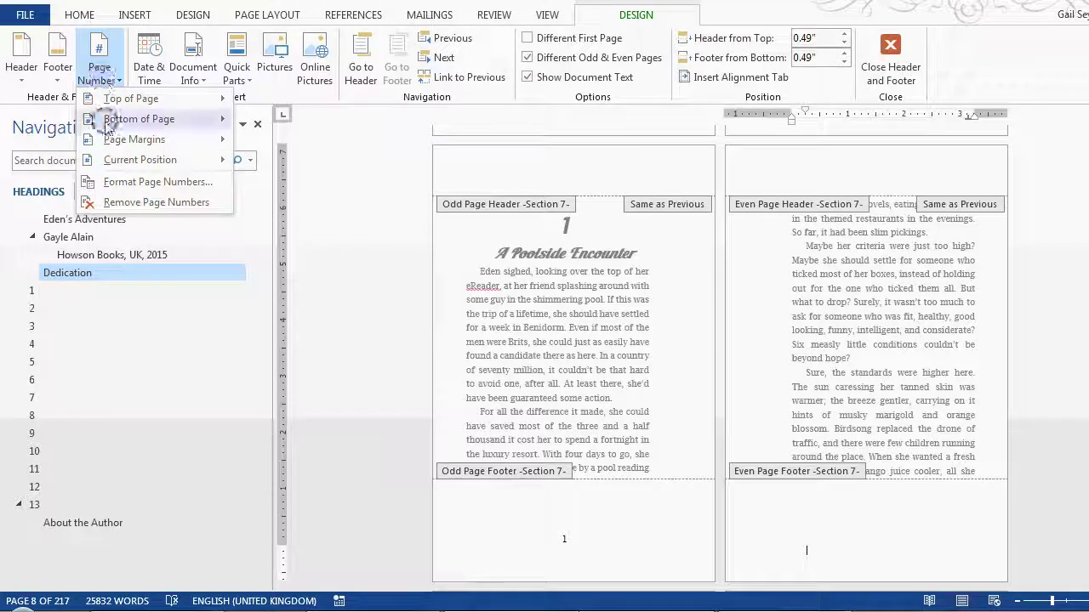
mouse_move(106, 126)
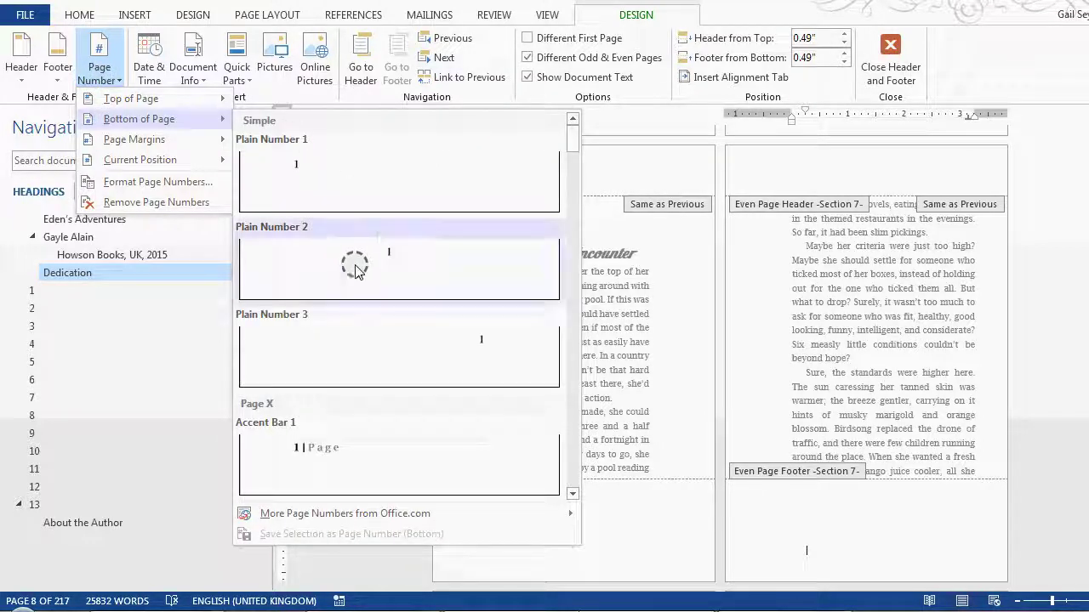
click(355, 269)
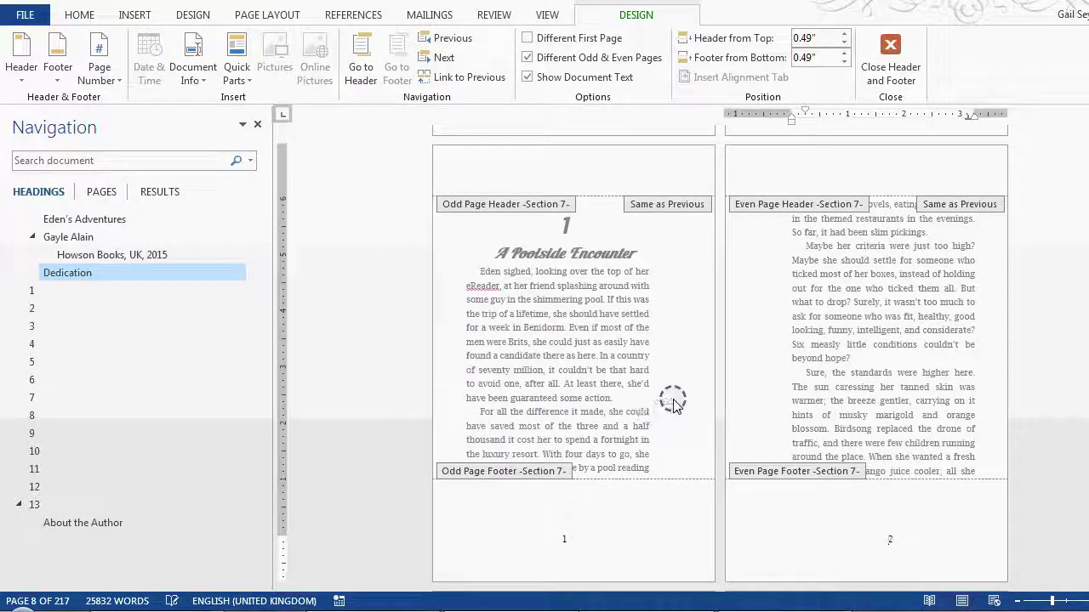
Unlink the odd page footer of the About the Author page (Section 8) from the previous section
scroll(672, 404, down, 15)
scroll(672, 404, down, 20)
drag(1088, 143, 1088, 384)
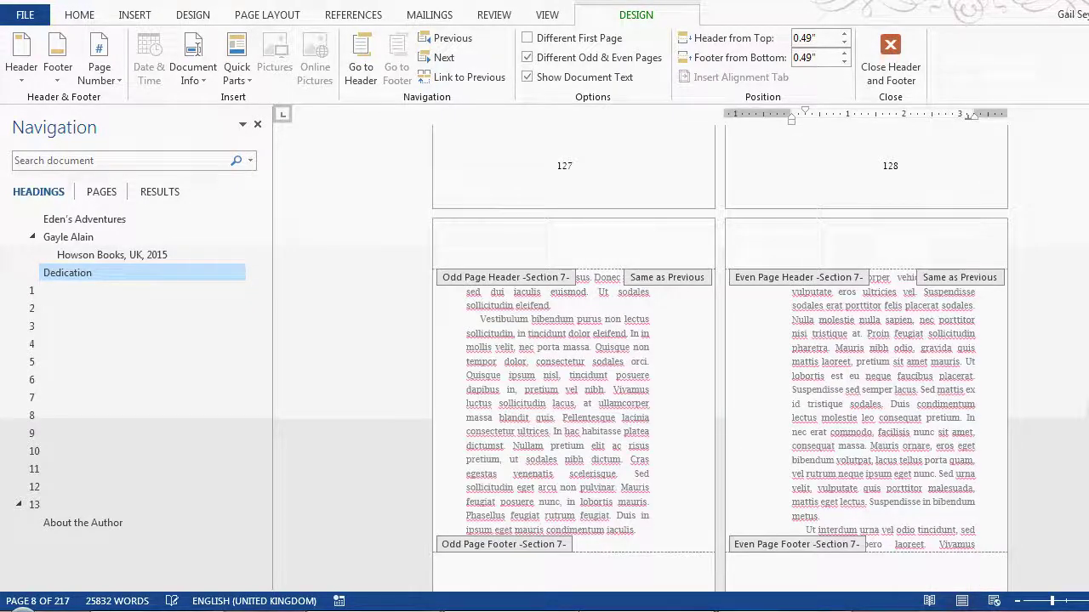
scroll(720, 357, down, 15)
scroll(936, 409, down, 20)
scroll(940, 399, up, 3)
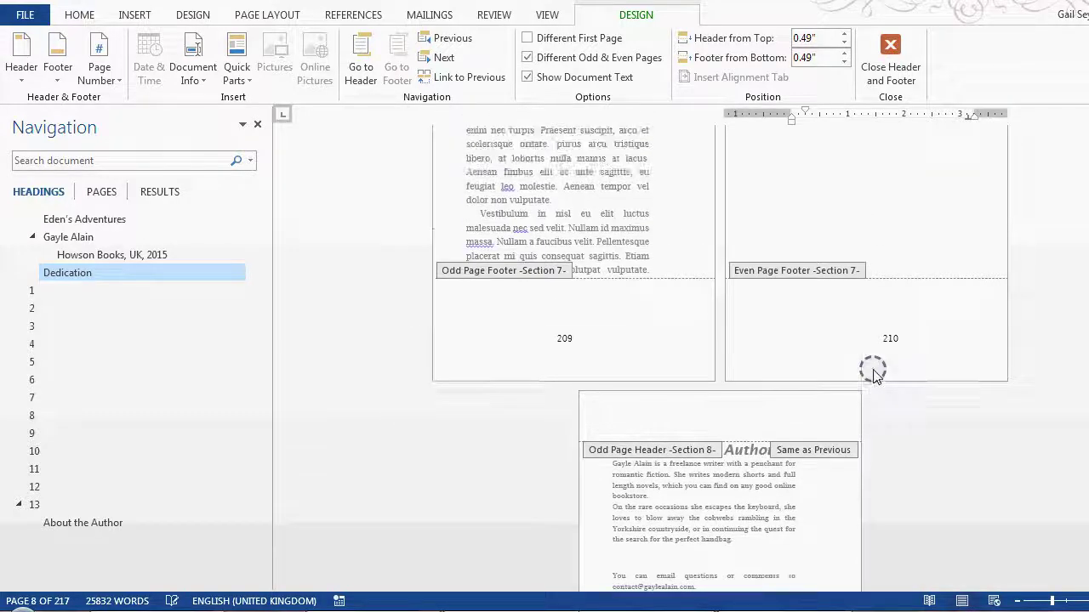
scroll(870, 369, down, 5)
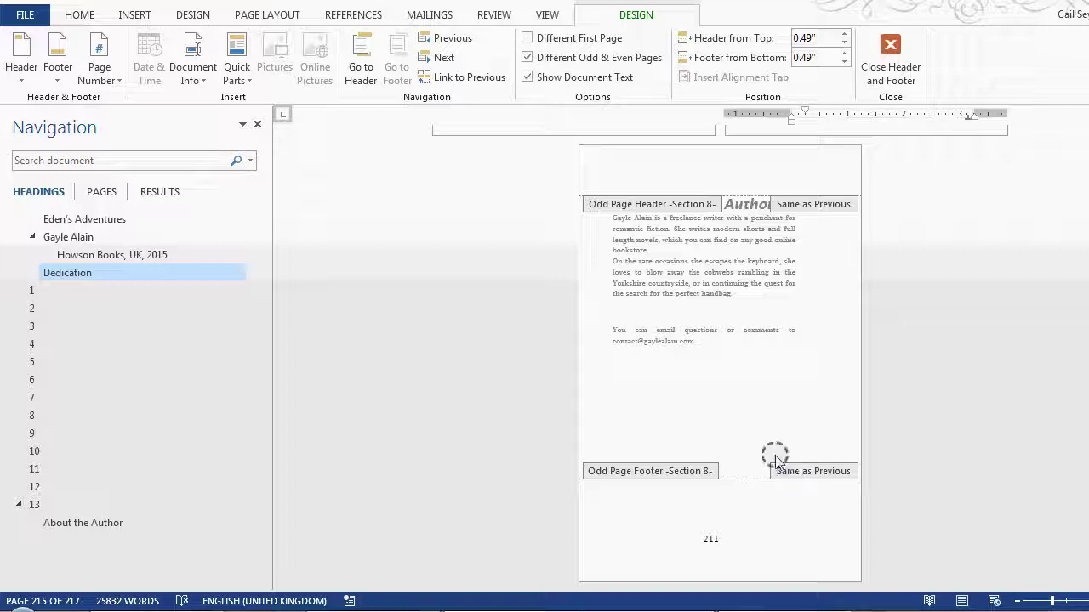
click(449, 79)
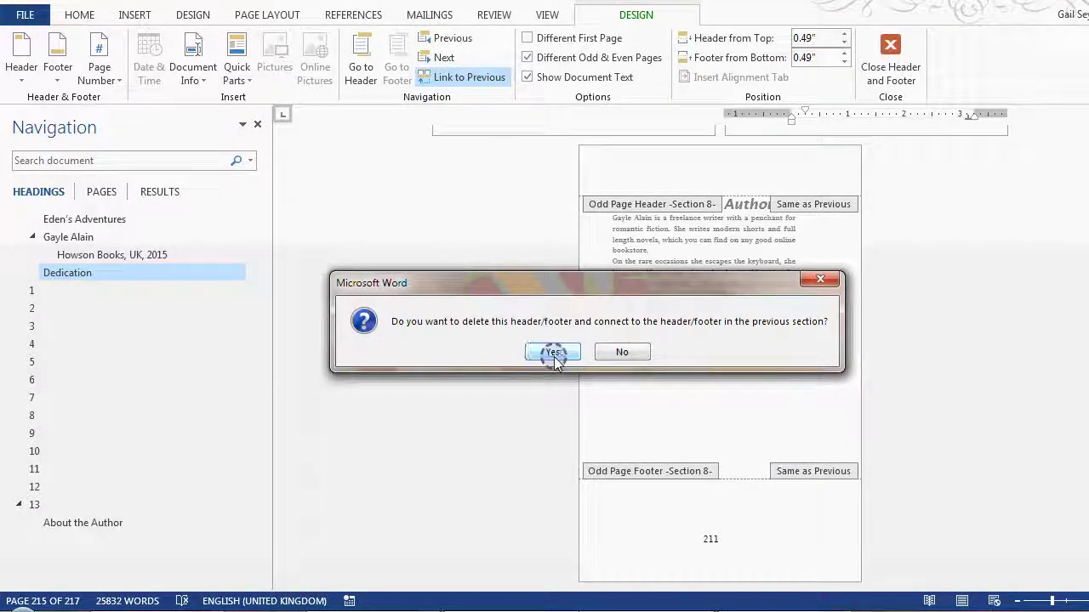
click(622, 355)
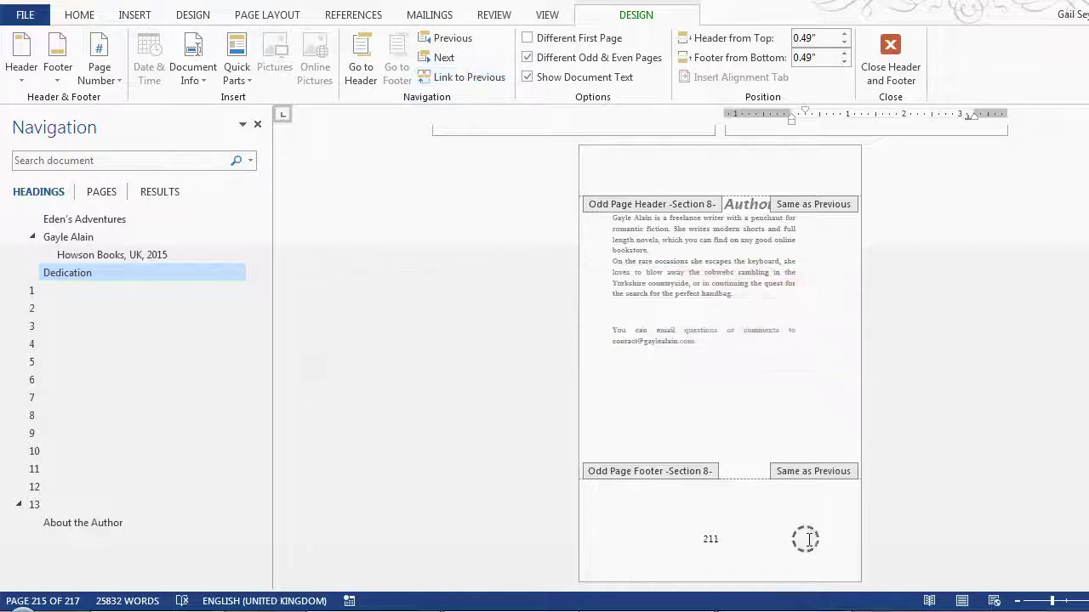
click(716, 541)
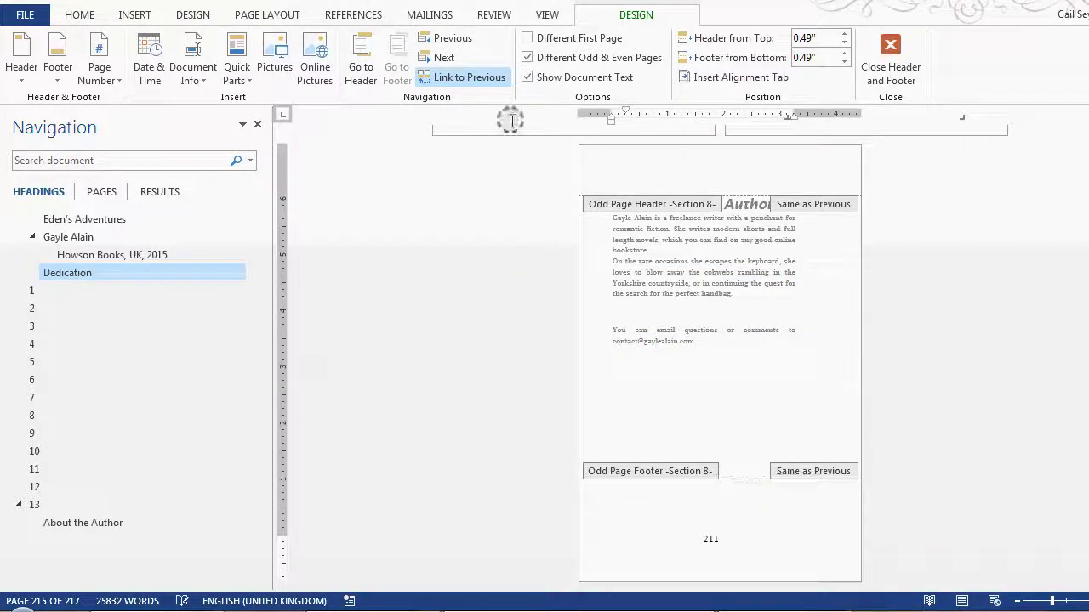
click(466, 78)
Set the page number format of the About the Author section to lowercase Roman numerals (i, ii, iii)
click(650, 511)
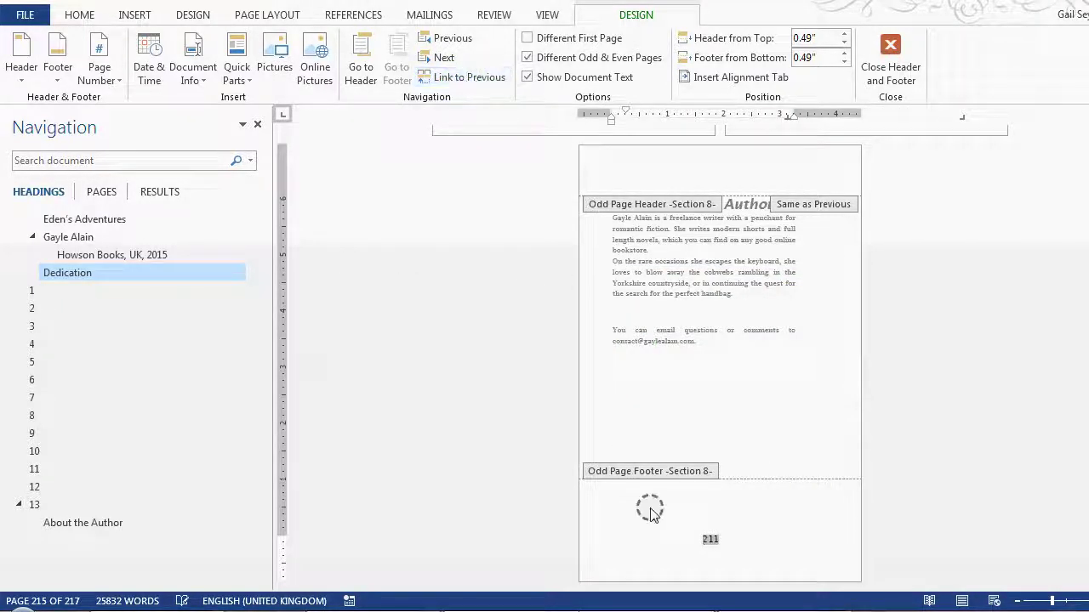
click(699, 538)
right_click(721, 536)
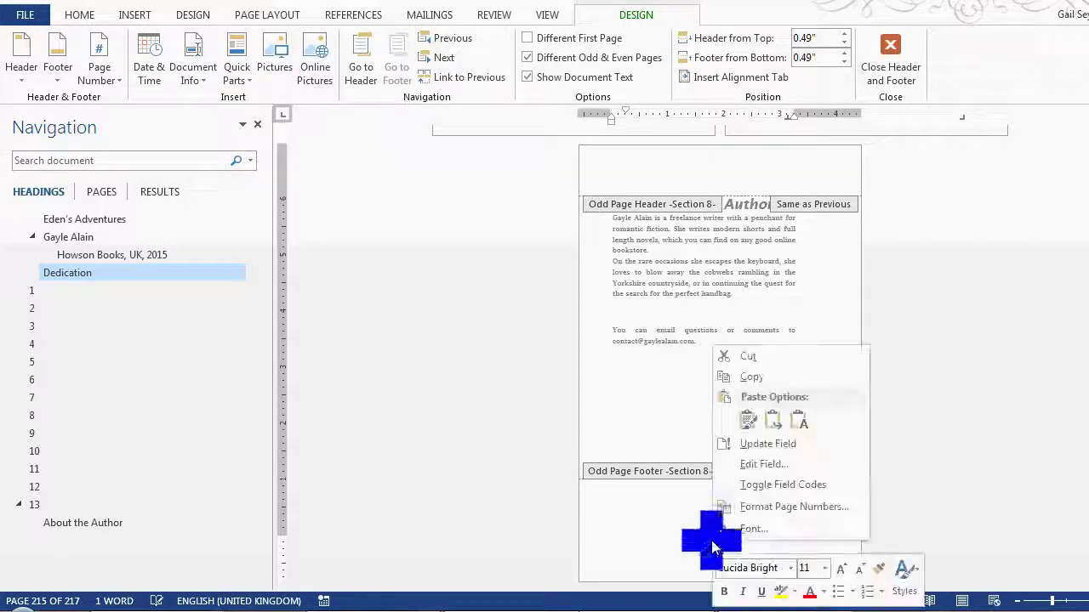
click(788, 506)
click(677, 207)
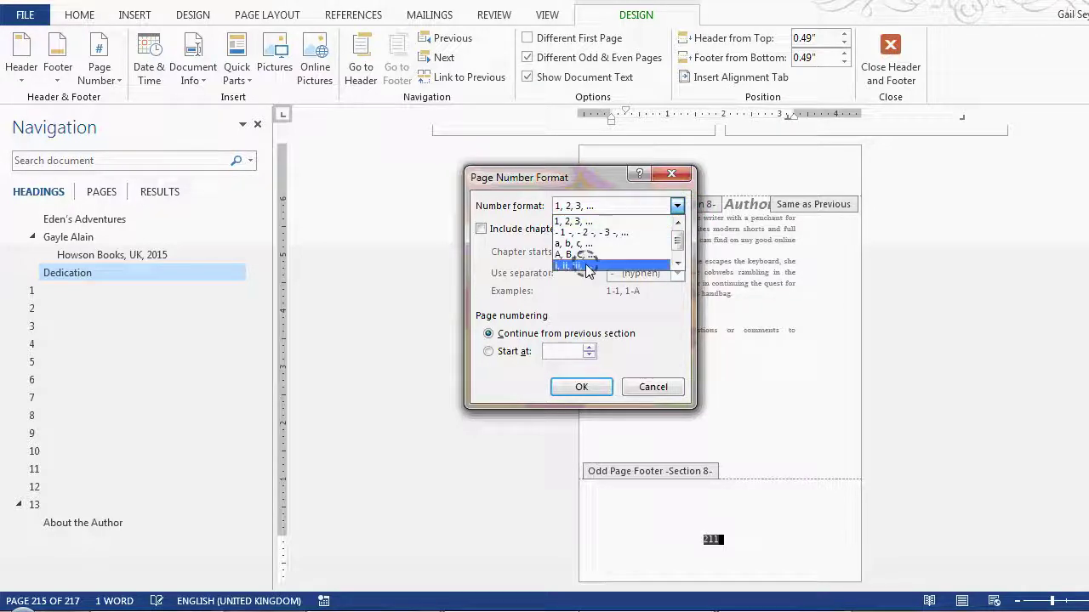
click(585, 266)
click(581, 387)
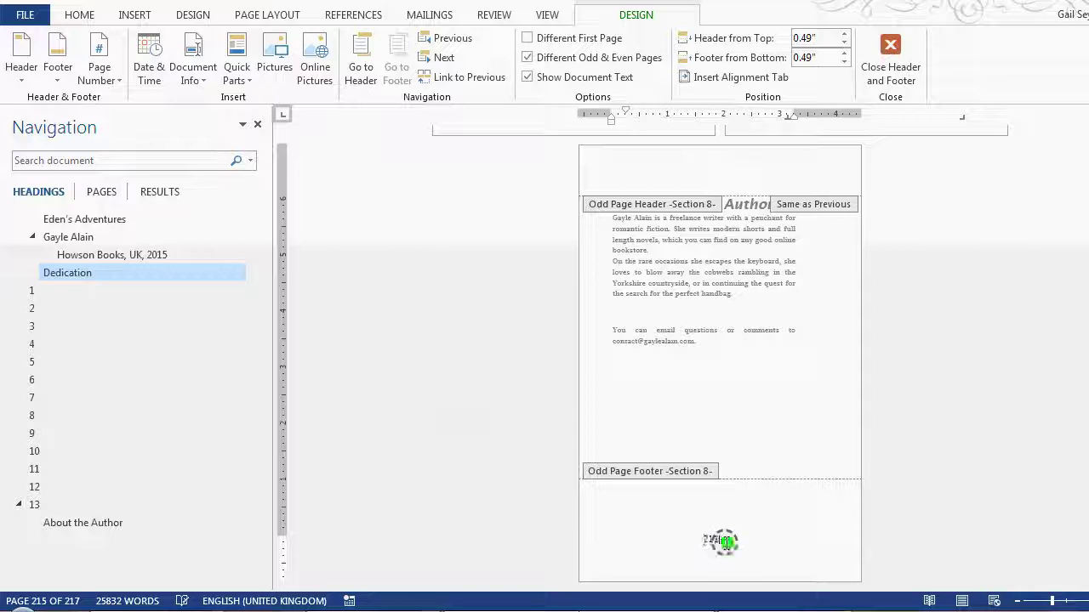
Set the About the Author section's page numbering to start at i instead of continuing from the previous section
right_click(719, 542)
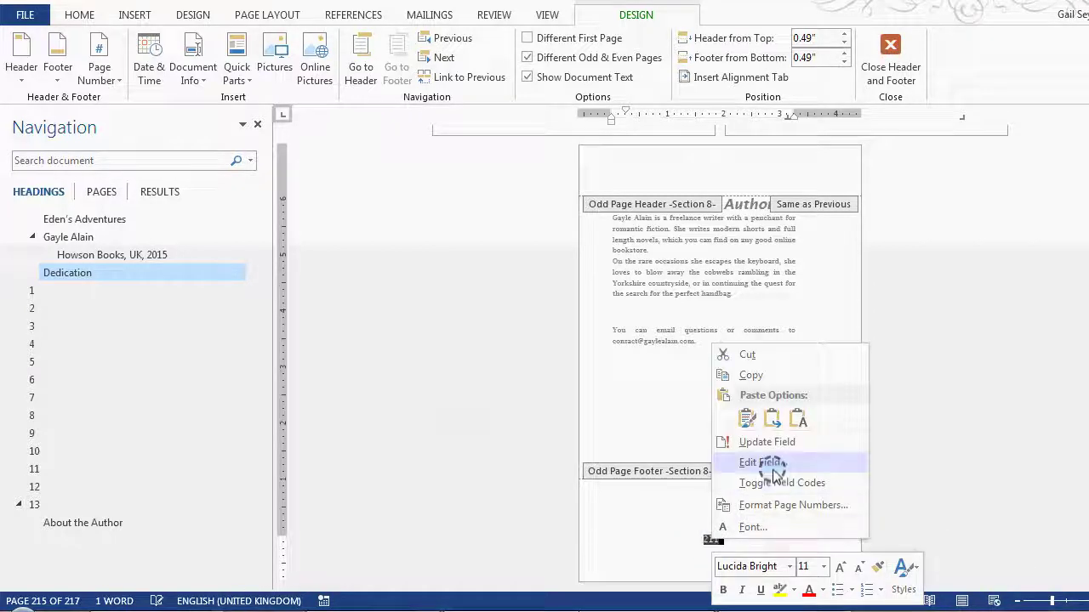
click(772, 505)
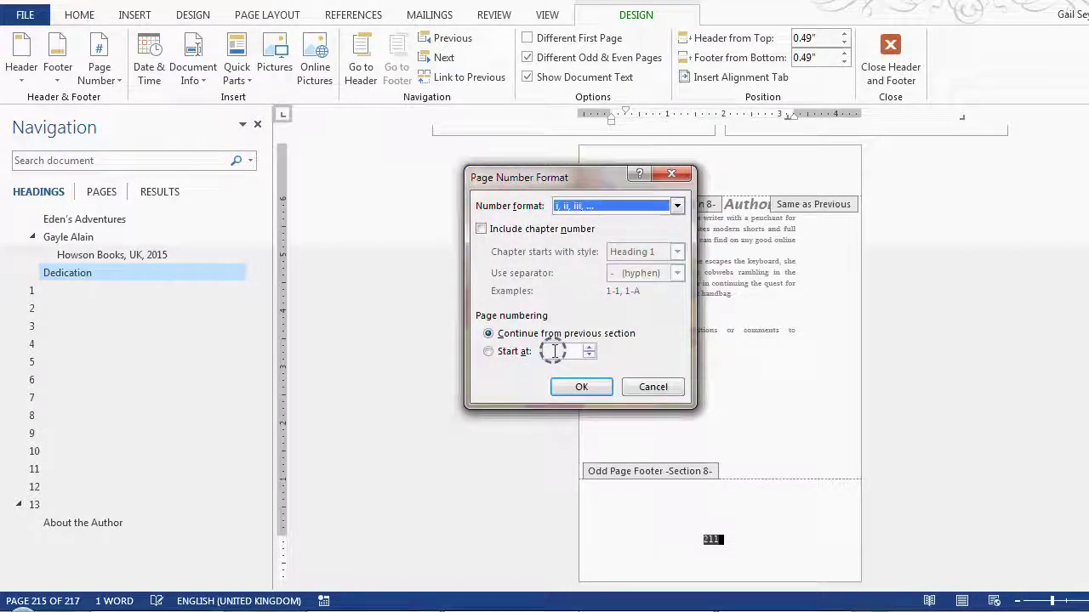
click(488, 351)
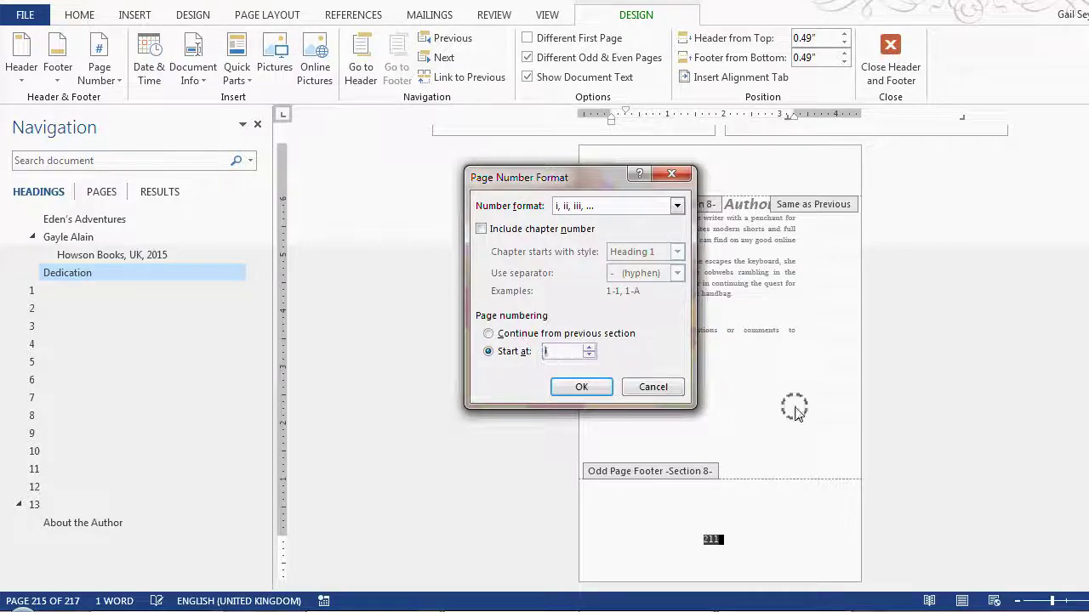
click(569, 387)
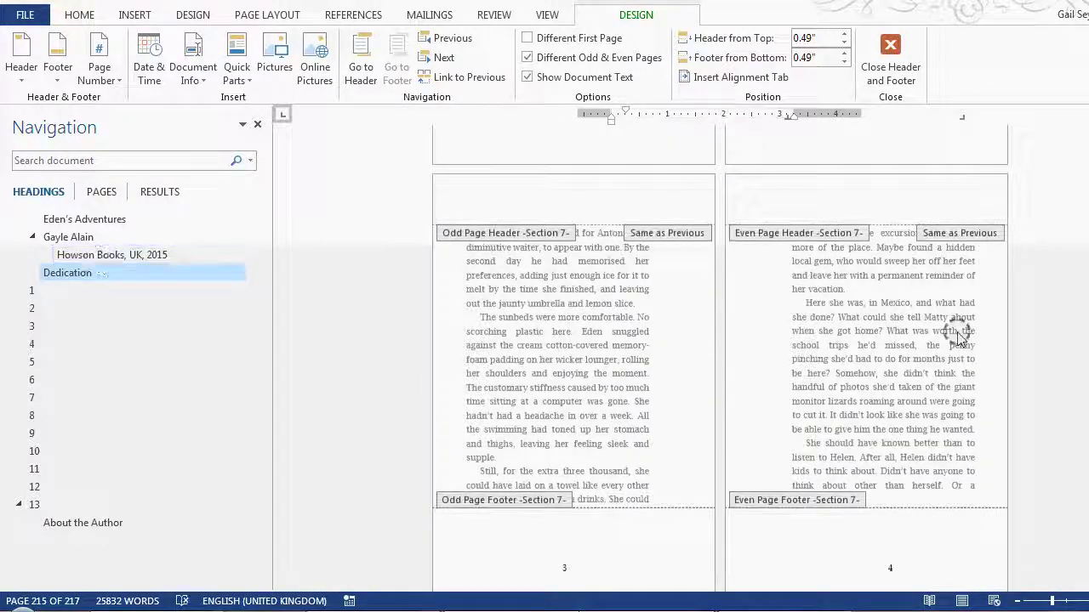
Check the last Roman numeral on the Contents pages and set the About the Author section's page numbering to start at vii
click(76, 290)
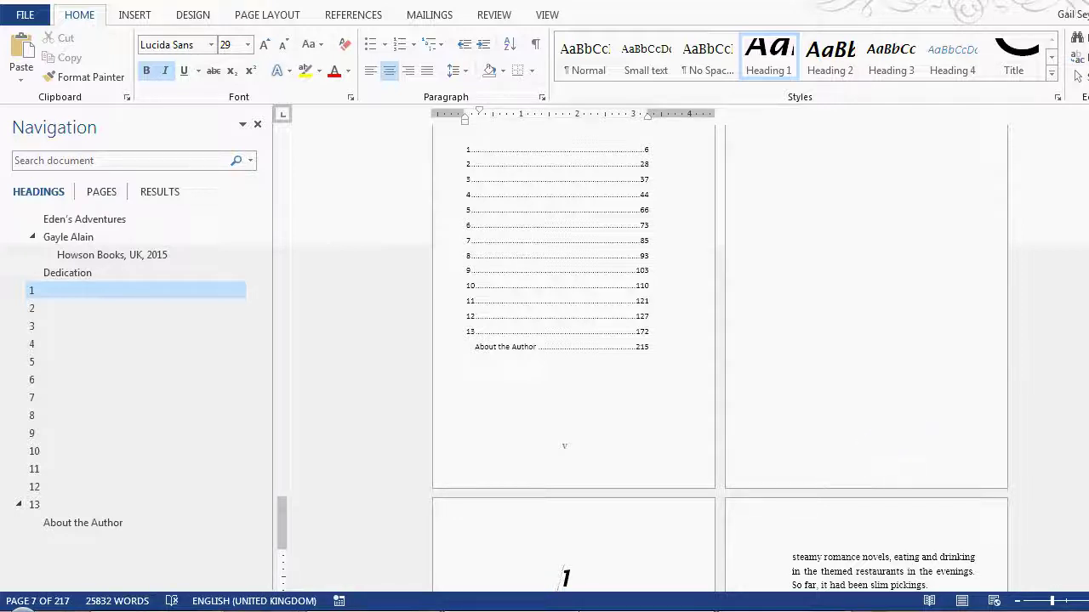
drag(1088, 134, 1088, 561)
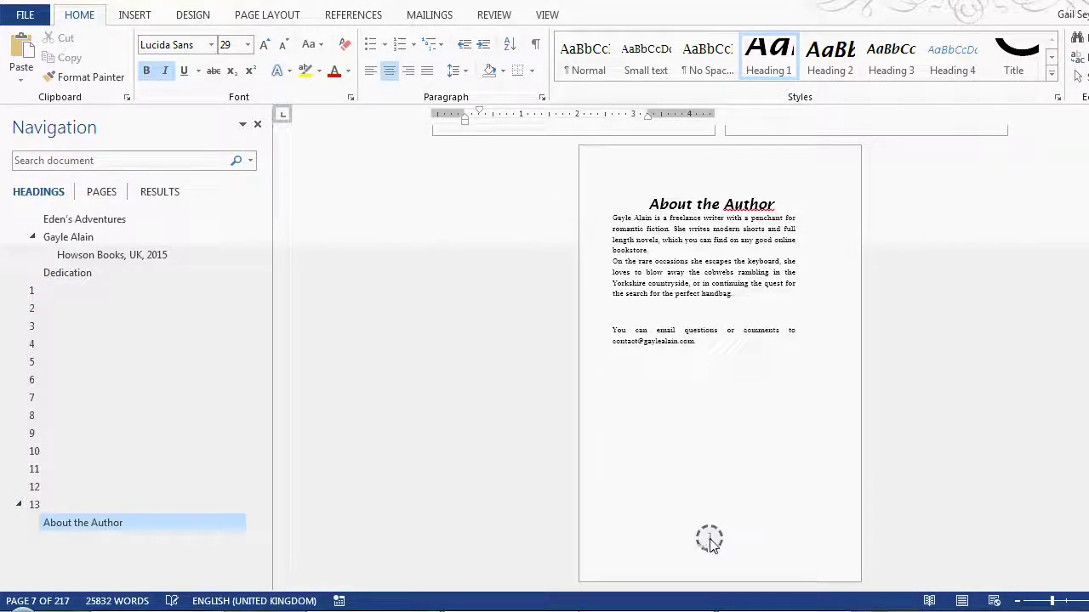
double_click(710, 542)
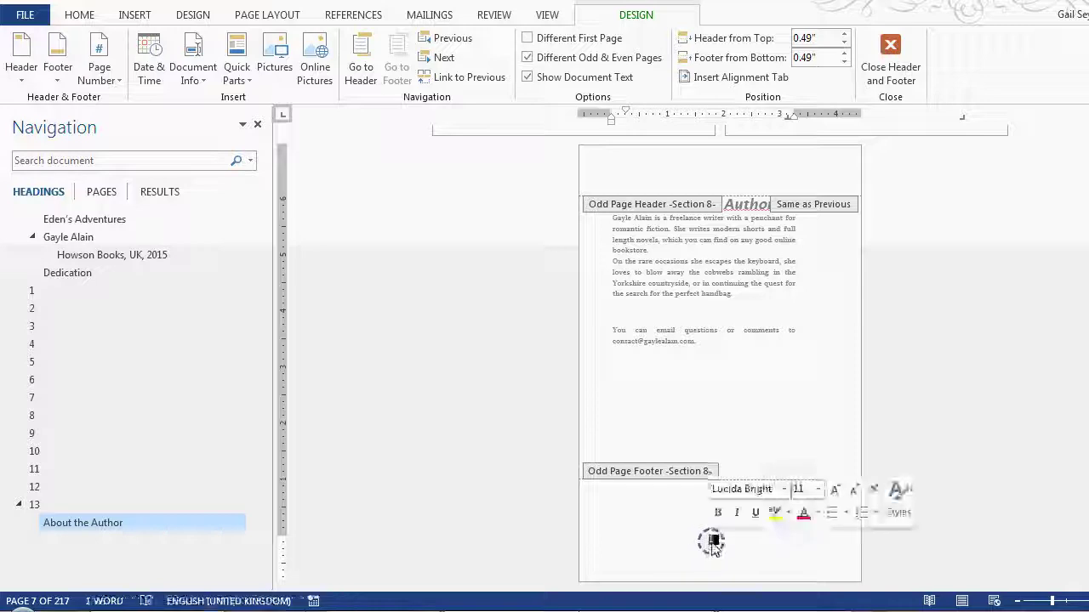
right_click(712, 541)
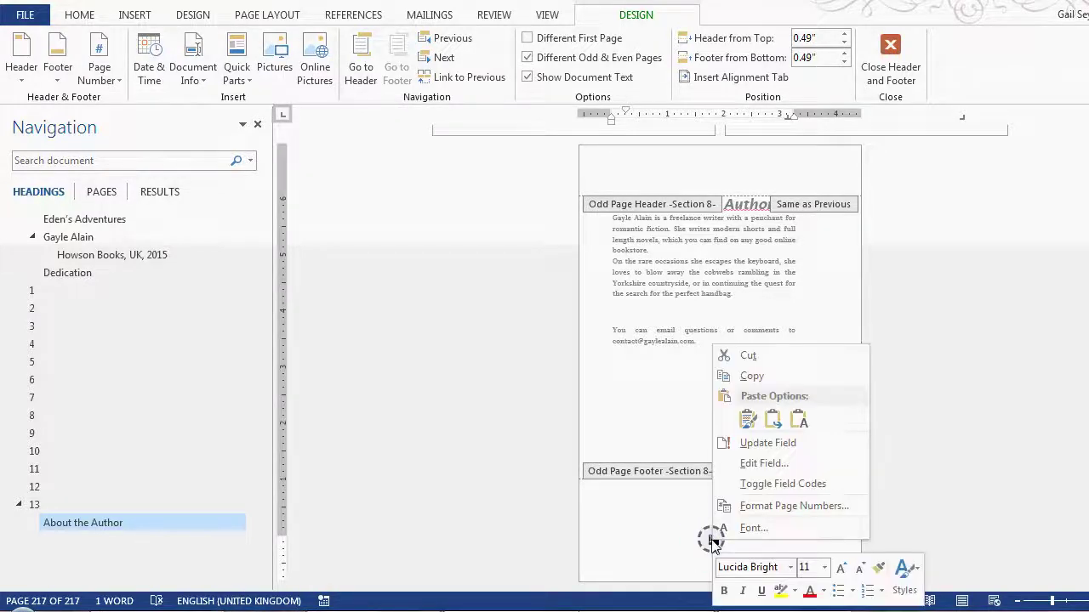
click(771, 508)
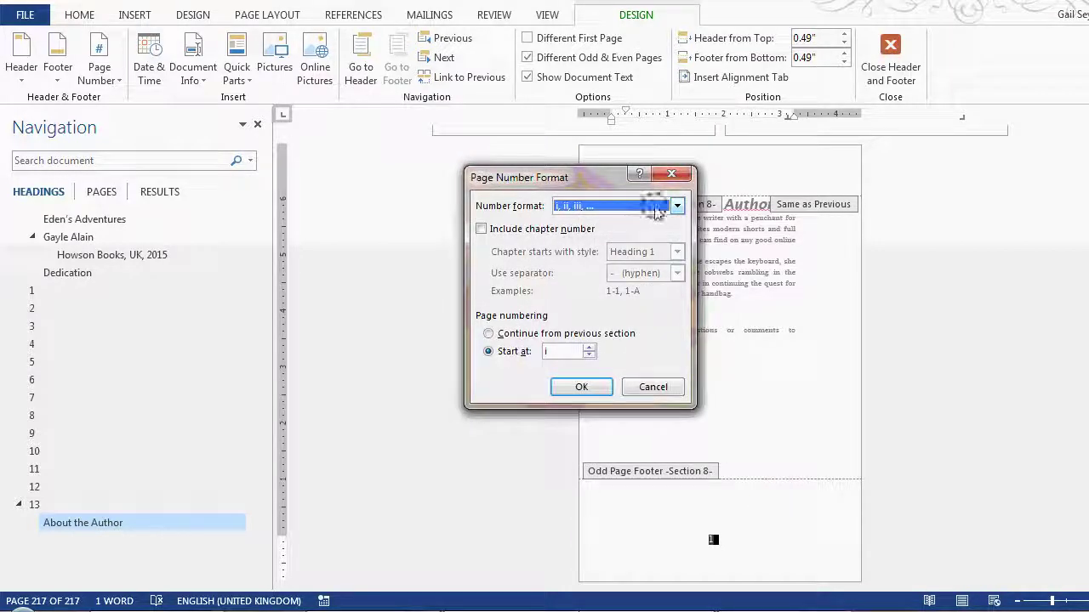
click(508, 352)
click(568, 351)
click(532, 354)
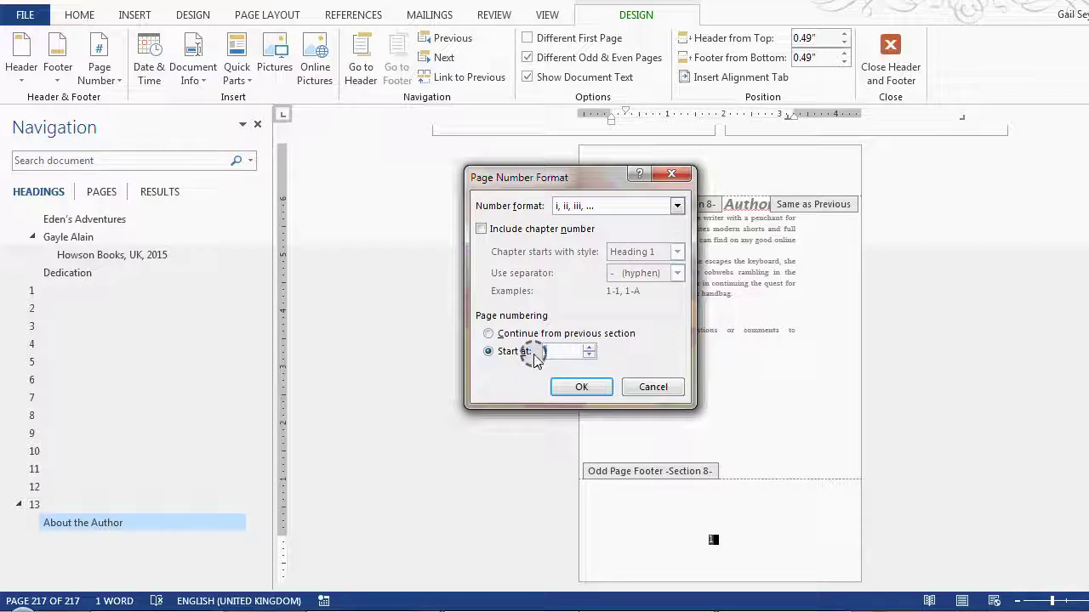
click(561, 351)
click(591, 347)
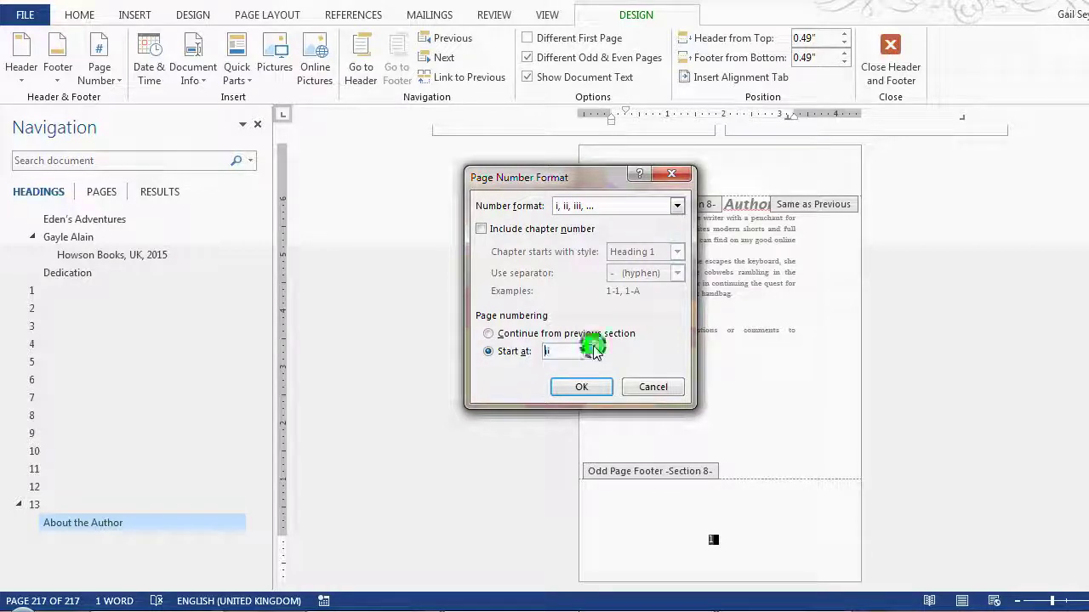
click(593, 347)
click(593, 347)
click(593, 347)
click(593, 347)
click(580, 393)
click(712, 517)
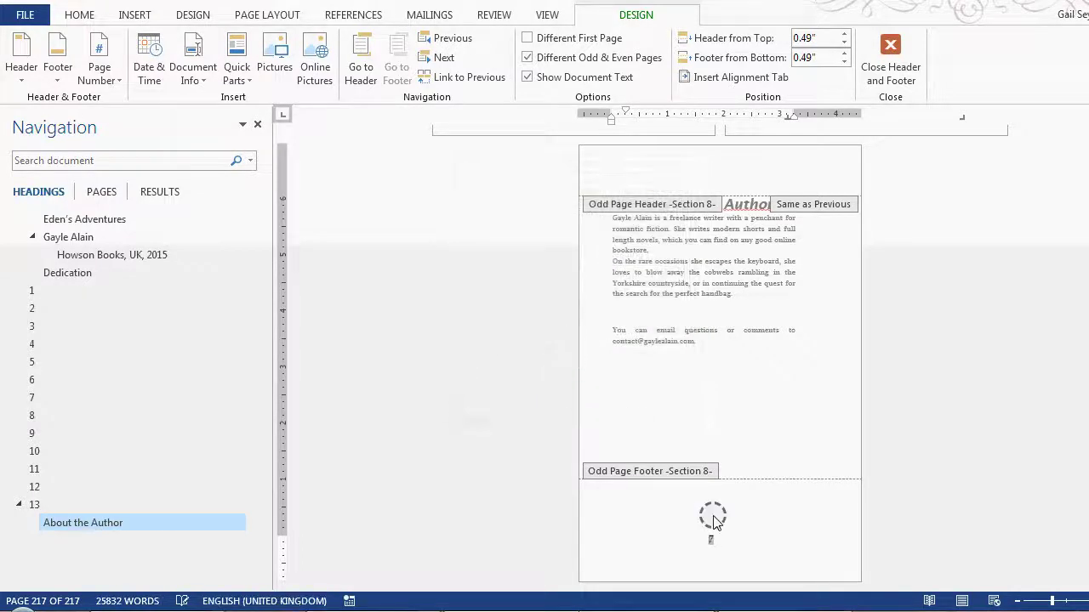
Change the Page field format of the About the Author footer number to 1, 2, 3
click(715, 540)
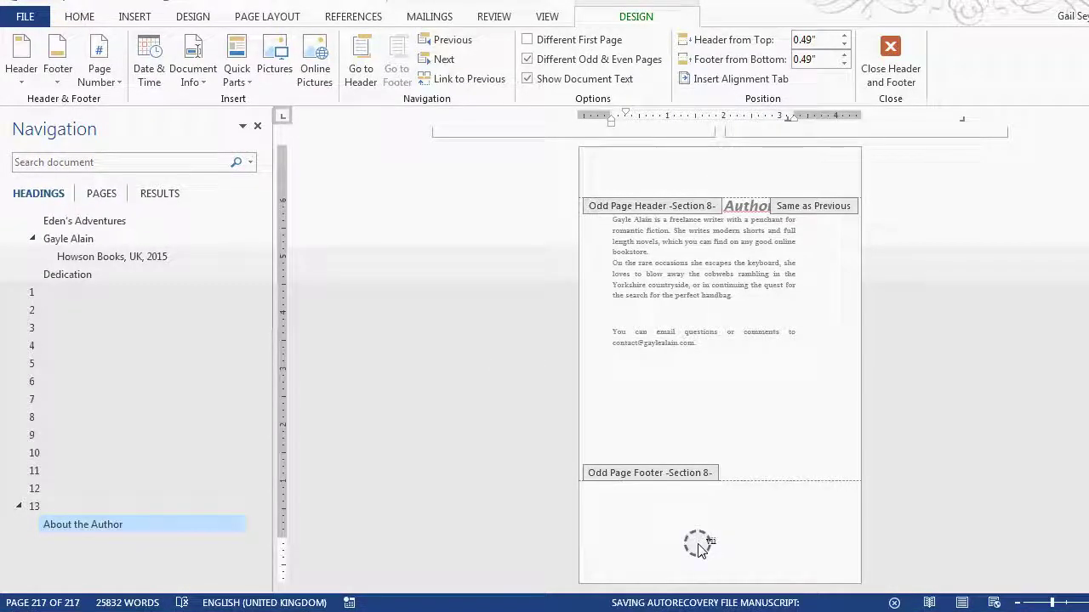
click(702, 540)
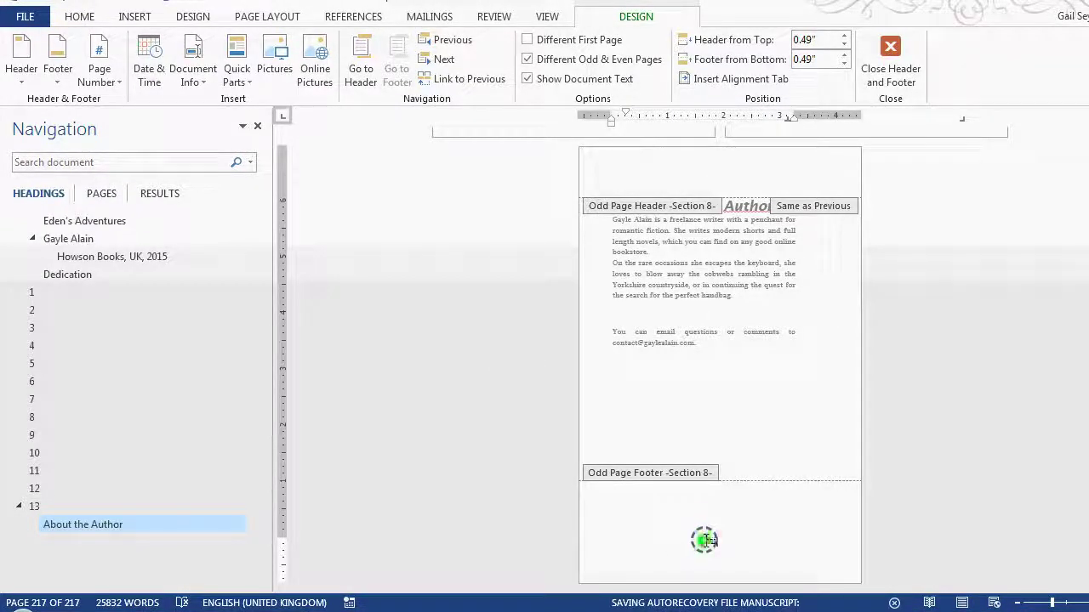
double_click(718, 542)
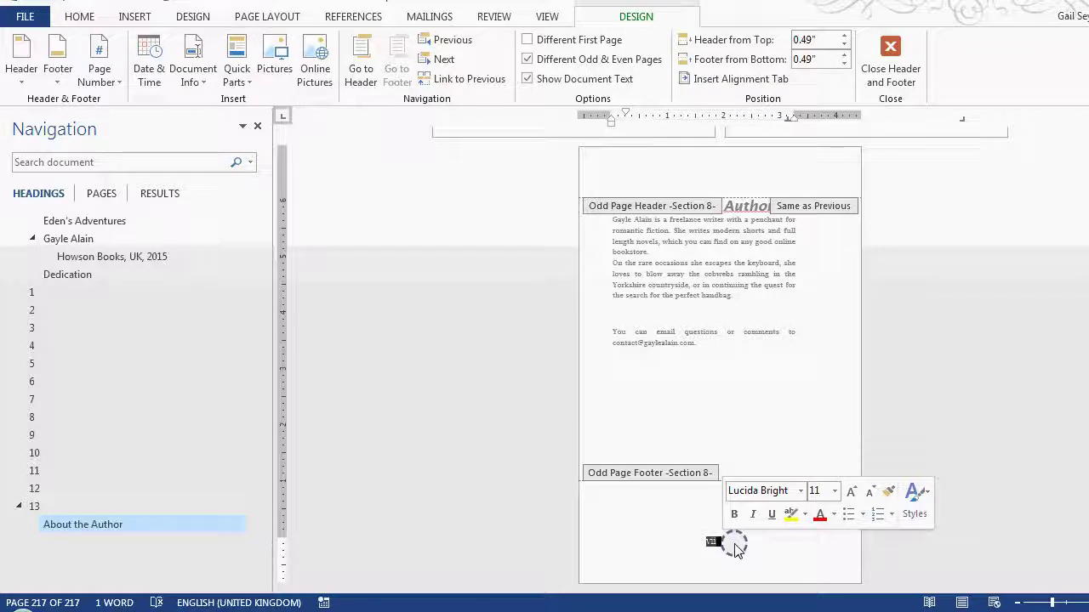
right_click(711, 547)
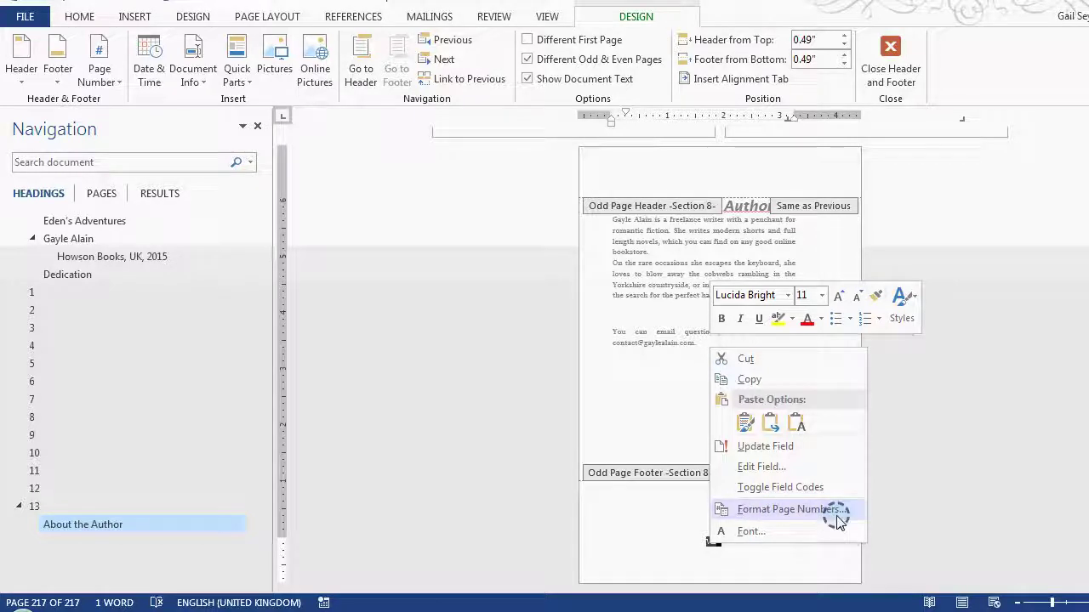
click(768, 467)
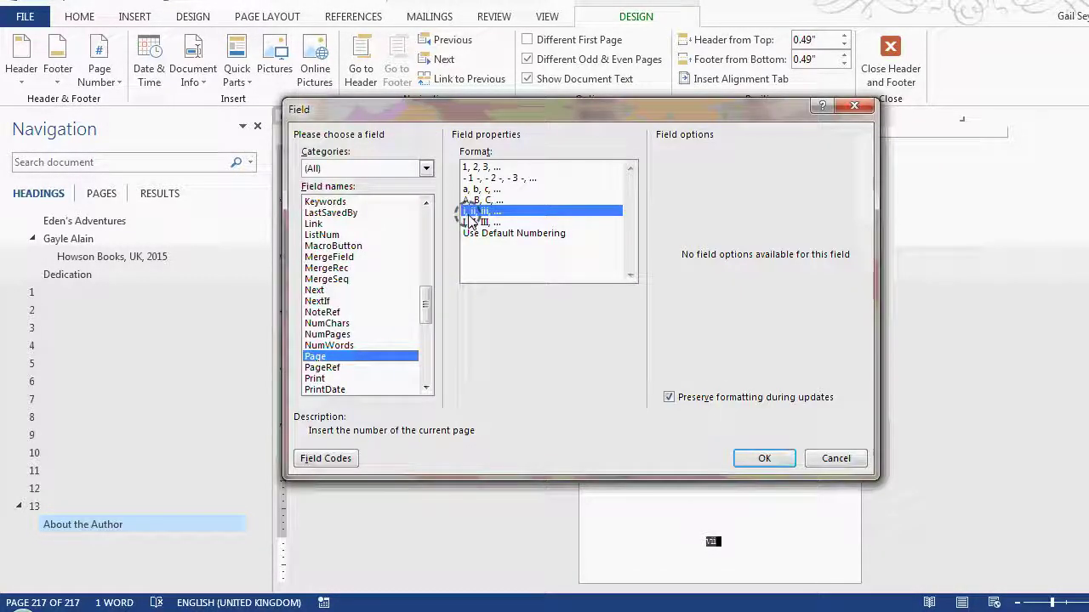
click(480, 166)
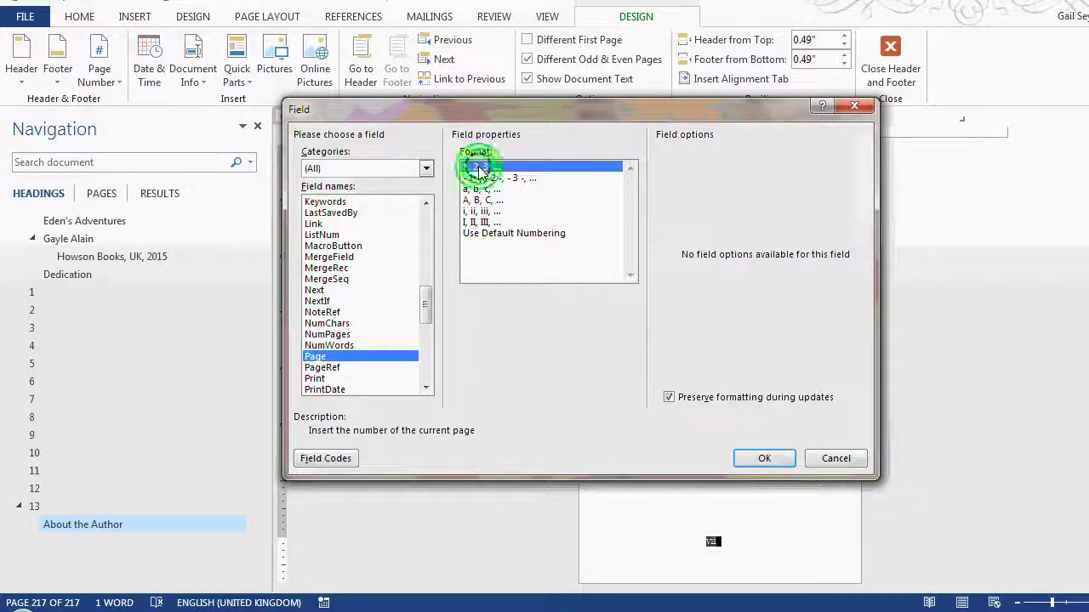
click(765, 460)
Set the Page field format of the About the Author footer number to lowercase Roman numerals (i, ii, iii)
click(713, 541)
right_click(713, 541)
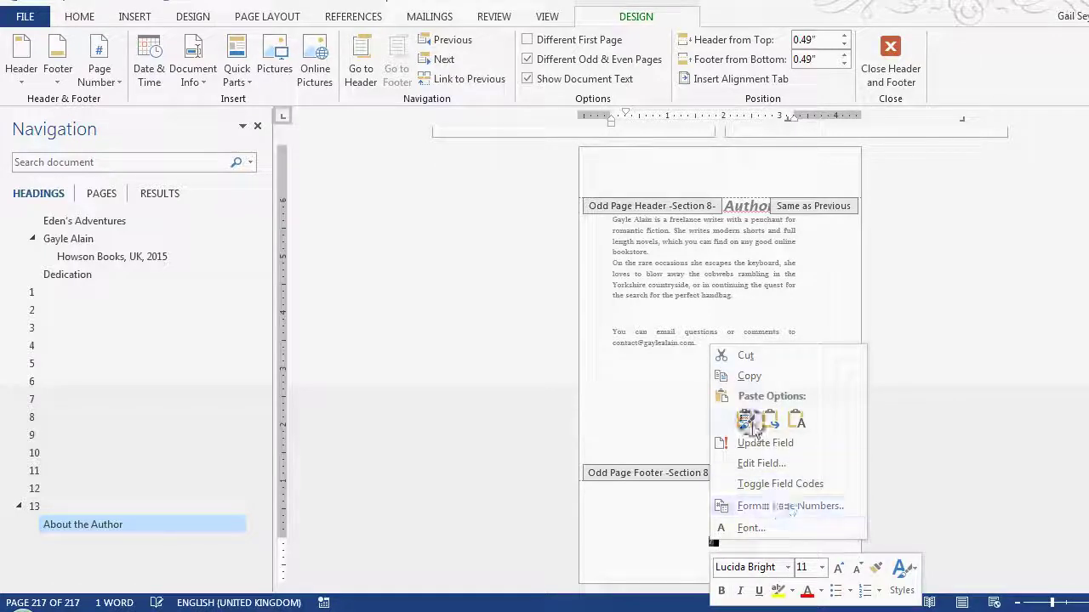
click(763, 464)
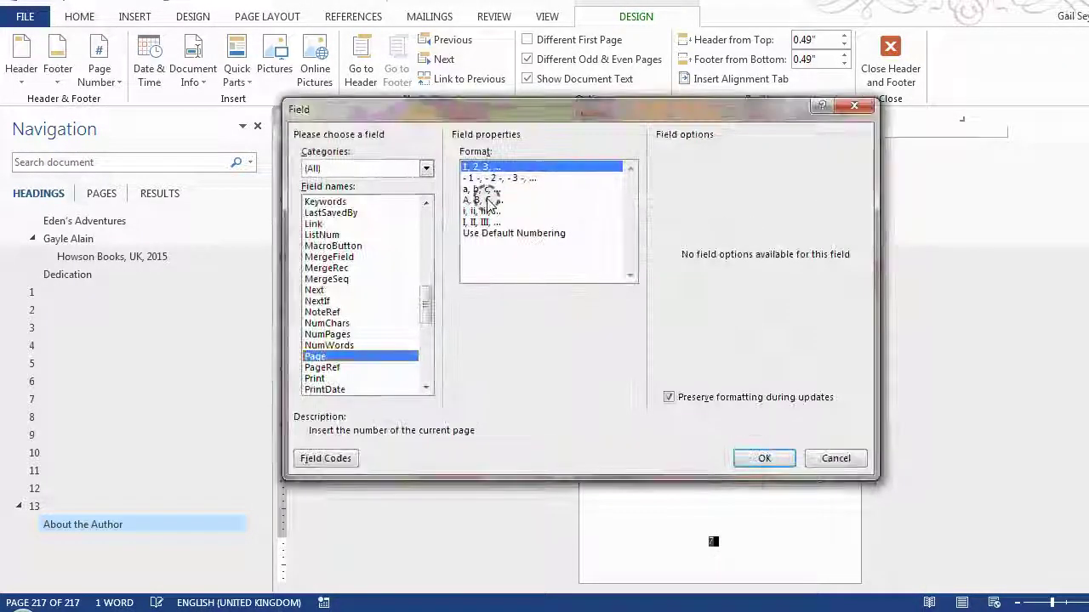
click(482, 211)
click(764, 459)
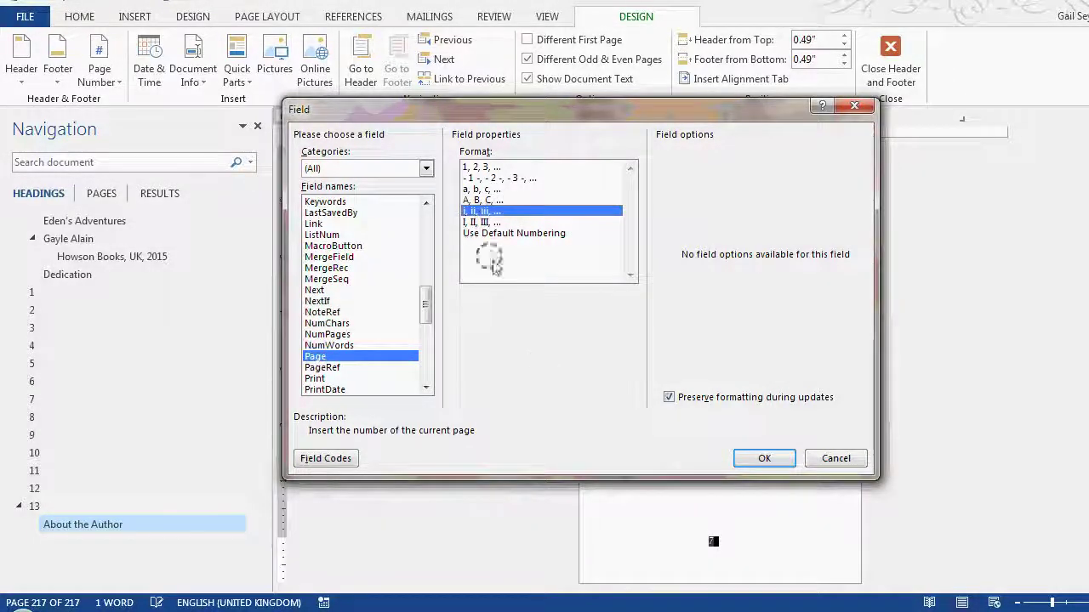
click(759, 458)
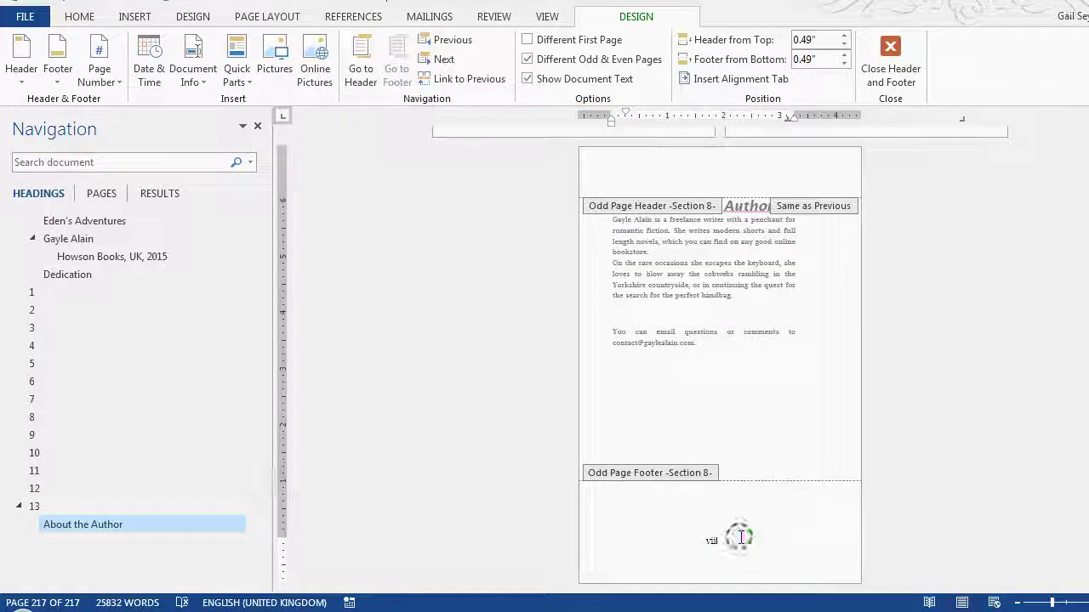